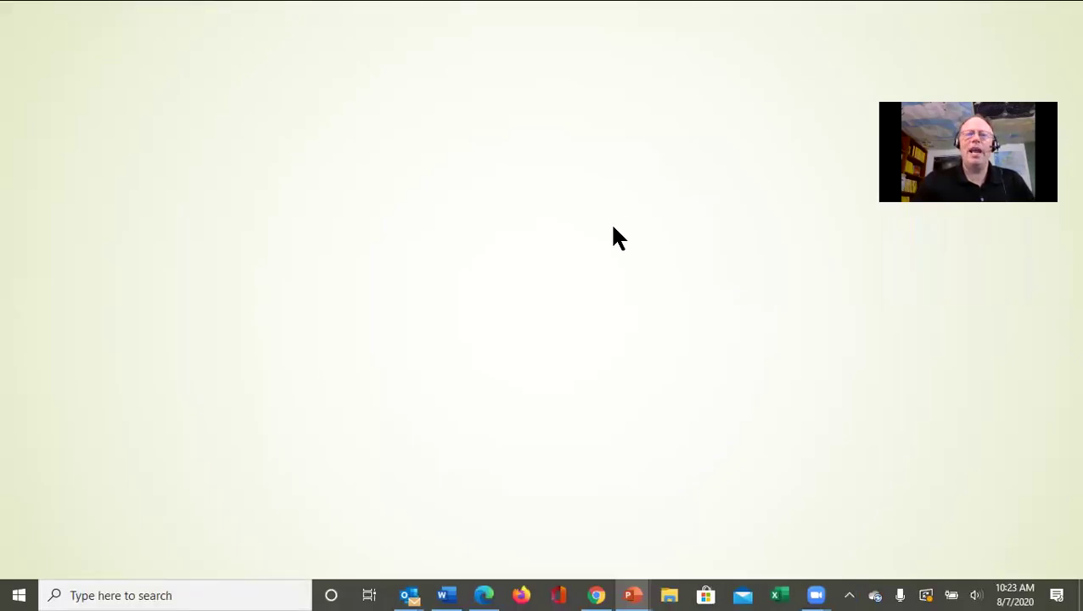
- Advance the slide show to bring in the Facelift title, then the speaker details and portrait photo
{"action": "left_click", "coordinate": [604, 243]}
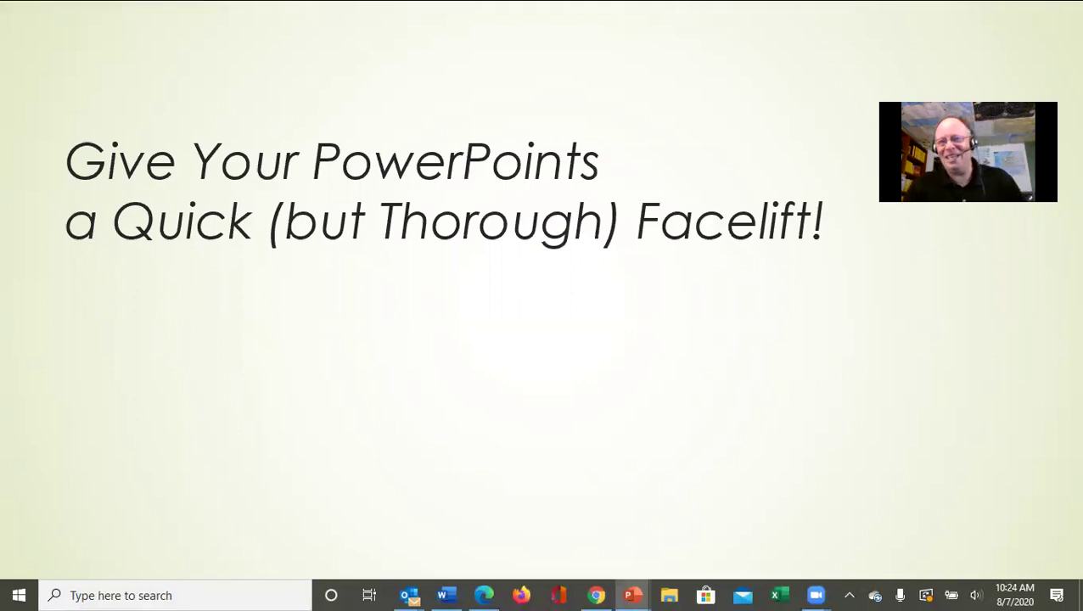
{"action": "left_click", "coordinate": [543, 300]}
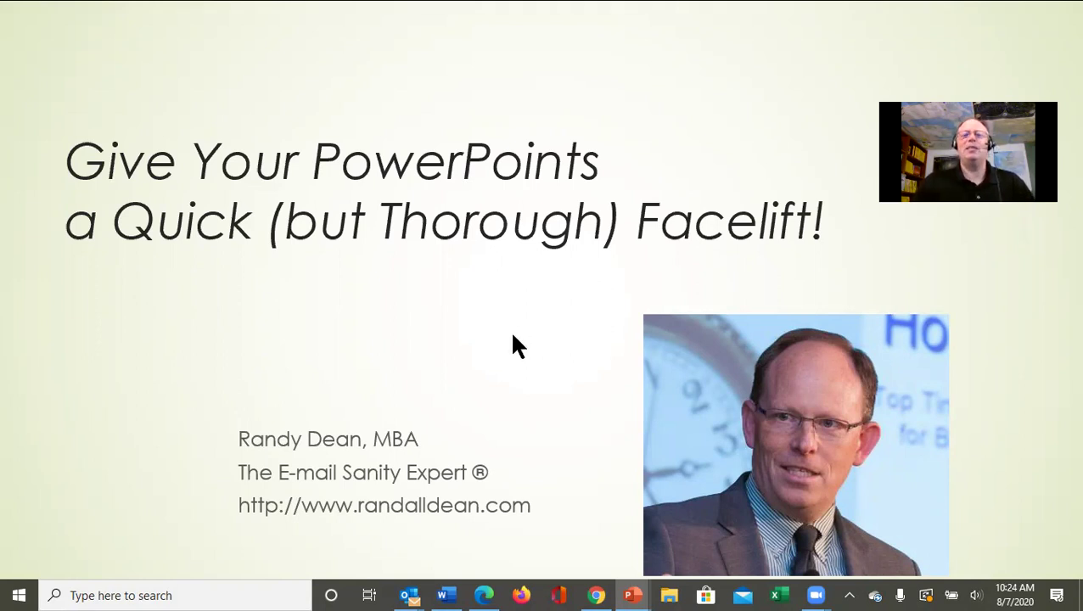
- Save the Outlook deck to OneDrive as OptimizingOutlook-60Min_2020_NoEmail in PowerPoint Presentation (.pptx) format
{"action": "mouse_move", "coordinate": [633, 594]}
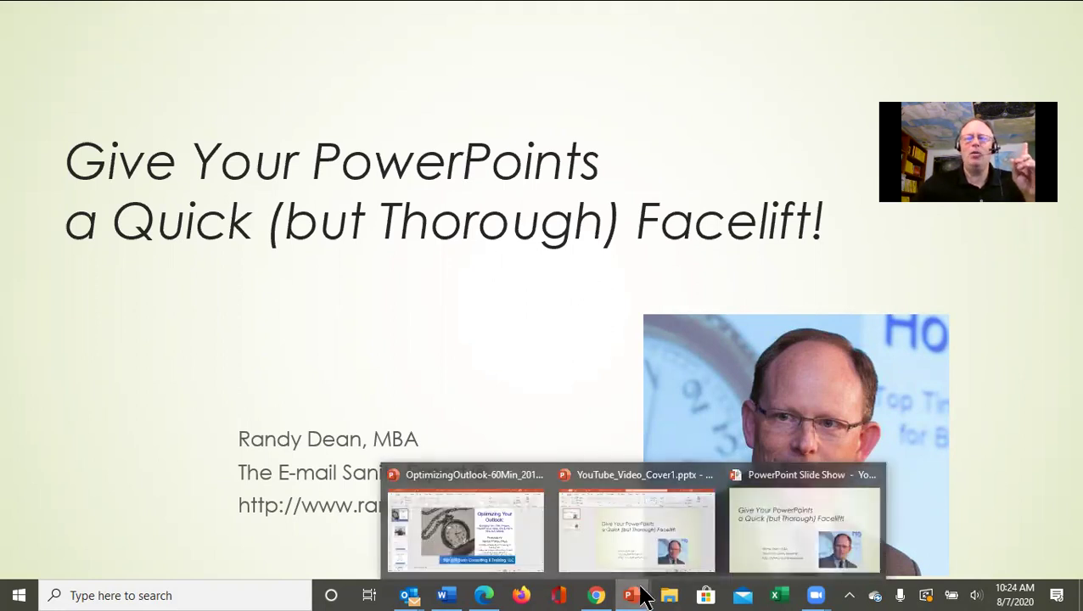
{"action": "left_click", "coordinate": [437, 532]}
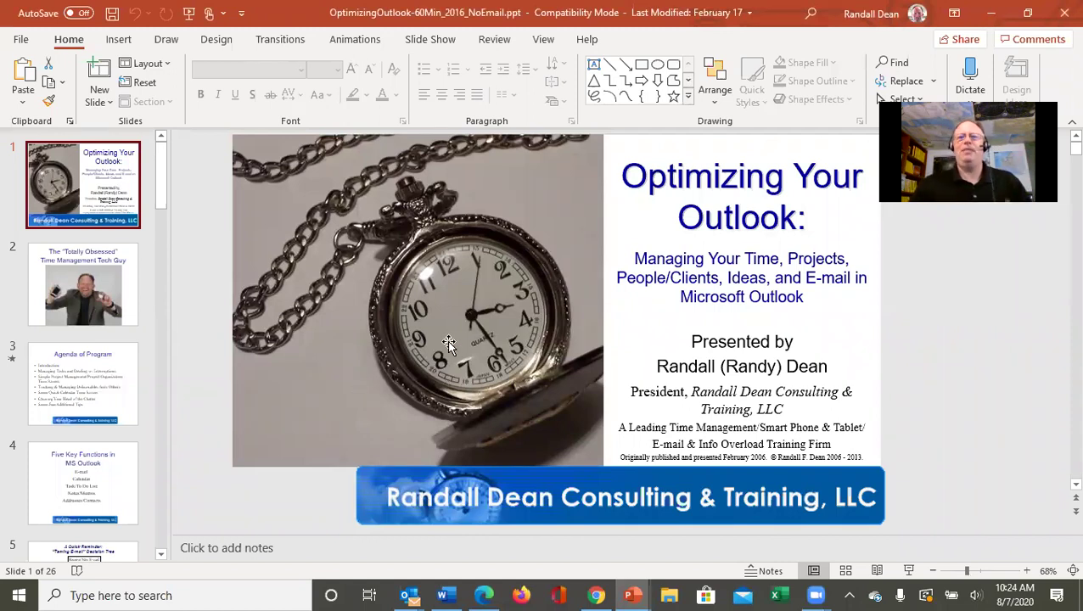
{"action": "left_click", "coordinate": [22, 41]}
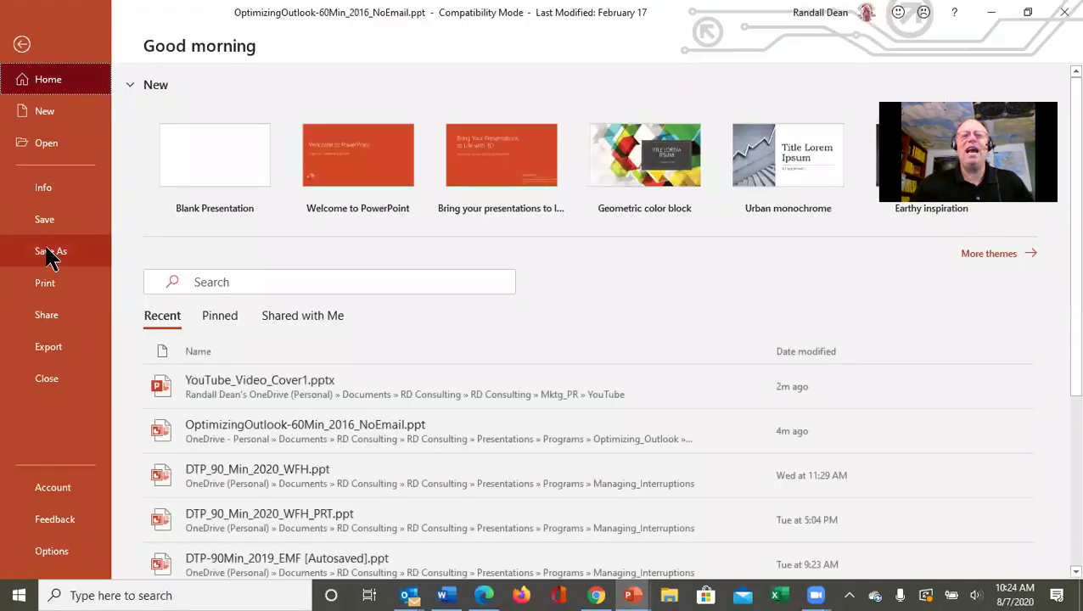
{"action": "left_click", "coordinate": [48, 251]}
{"action": "left_click", "coordinate": [312, 314]}
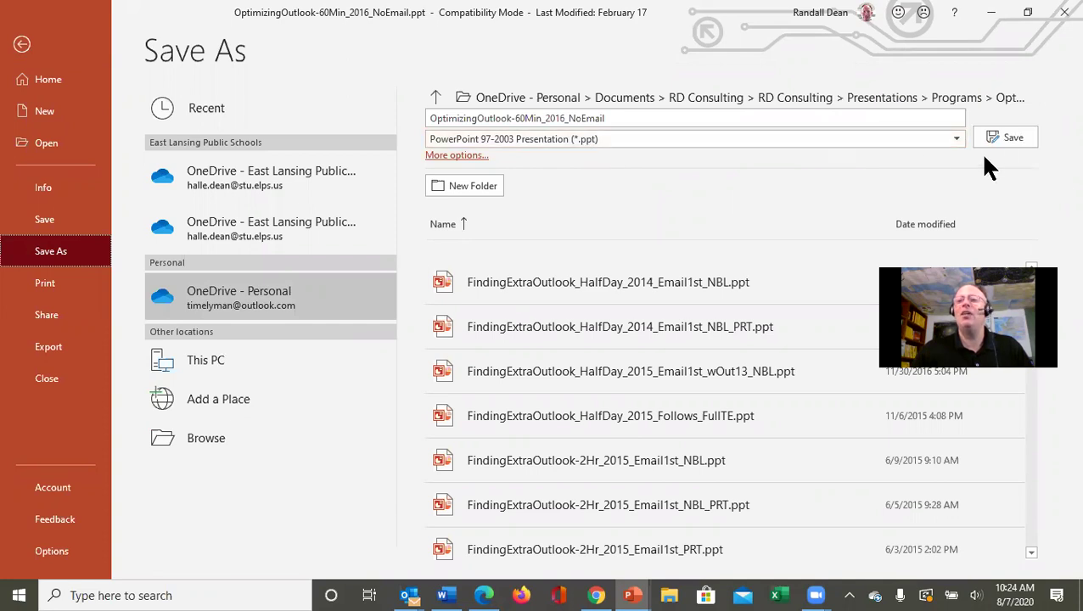
{"action": "left_click", "coordinate": [956, 140]}
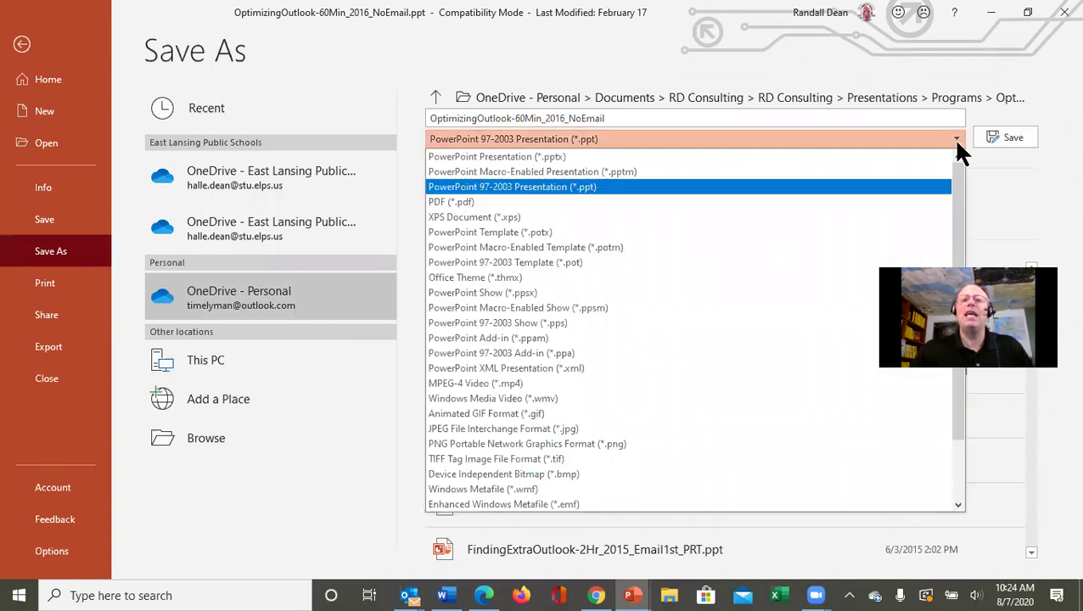
{"action": "left_click", "coordinate": [463, 157]}
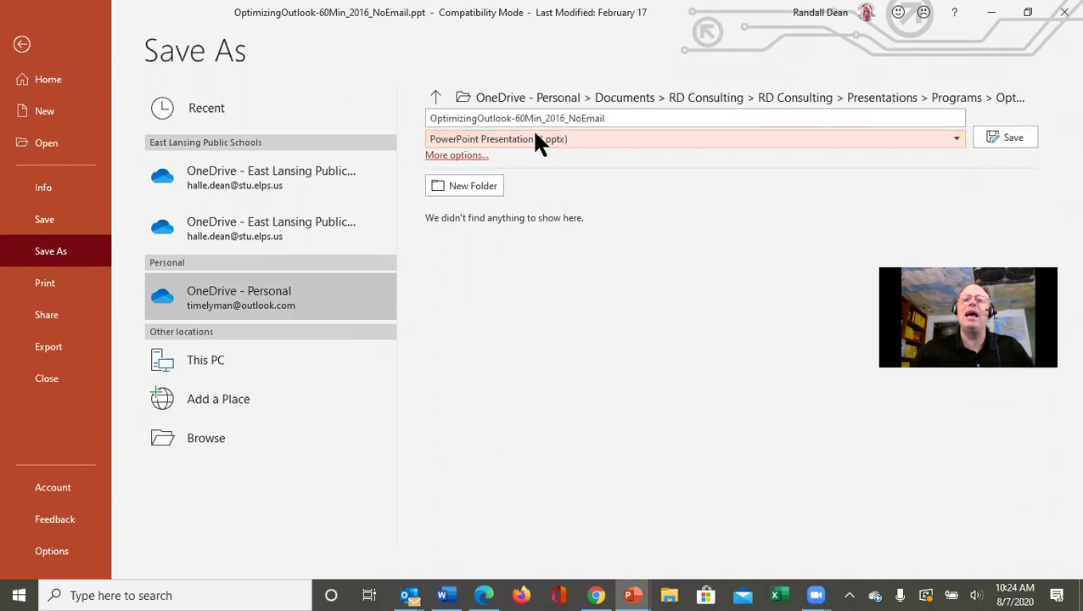
{"action": "left_click", "coordinate": [566, 118]}
{"action": "left_click", "coordinate": [565, 118]}
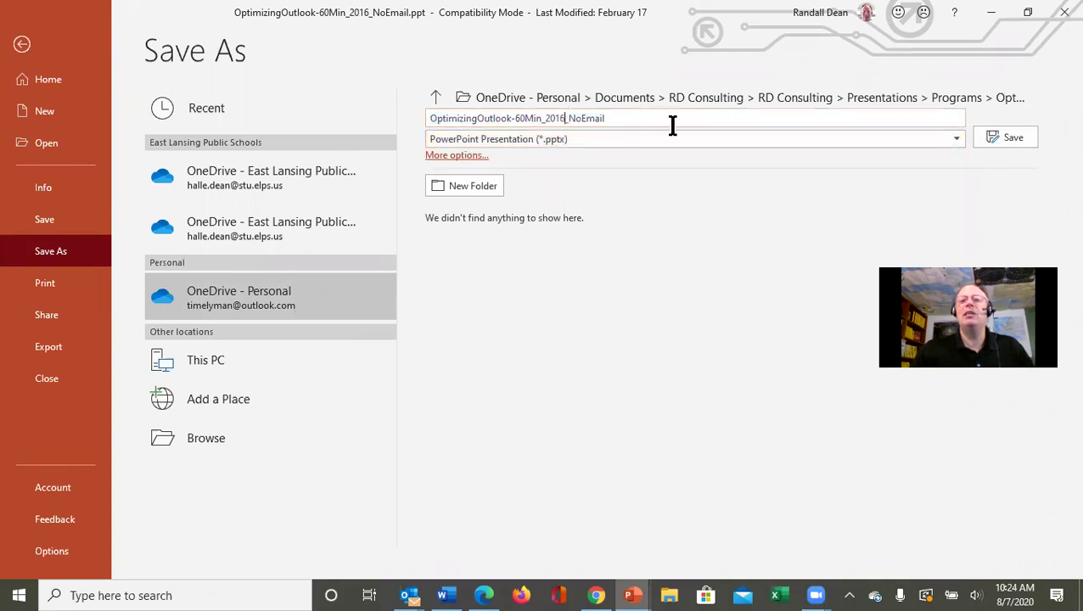
{"action": "key", "text": "BackSpace"}
{"action": "key", "text": "BackSpace"}
{"action": "type", "text": "20"}
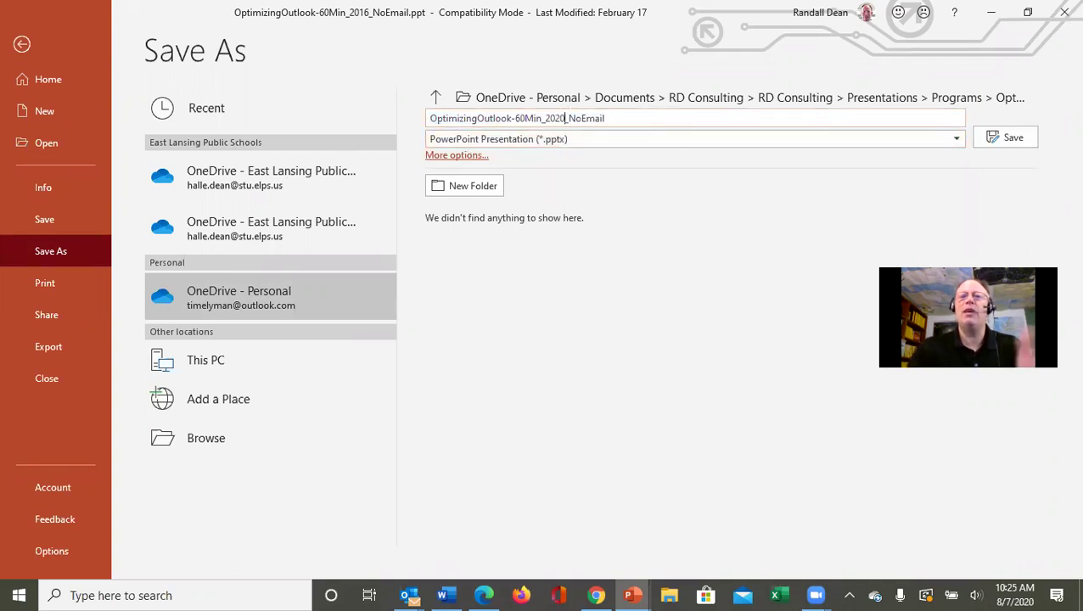
{"action": "left_click", "coordinate": [999, 136]}
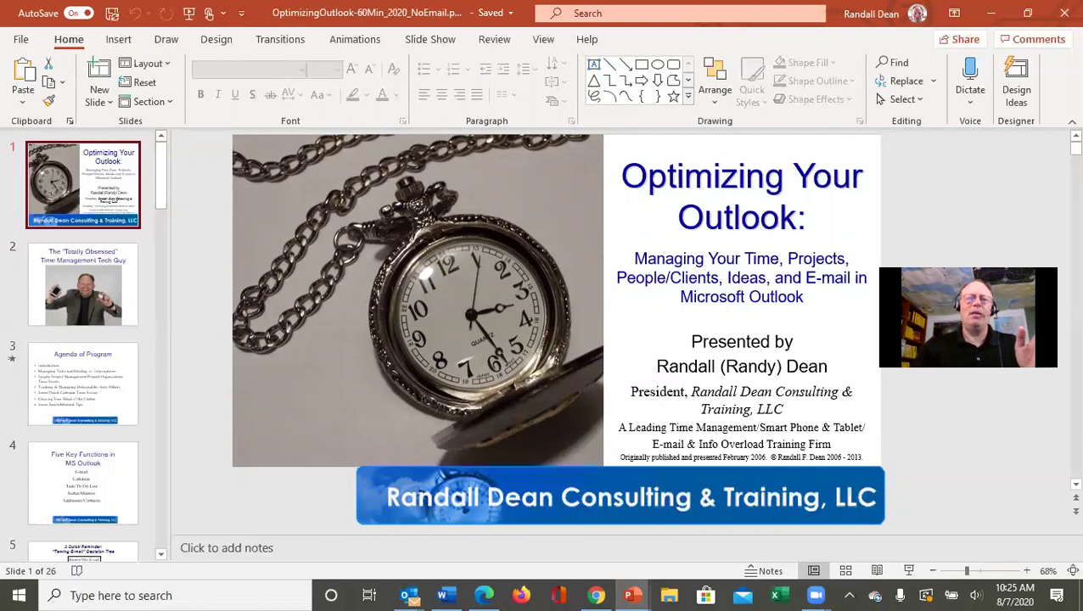
- Request Design Ideas for the Agenda of Program slide and follow the pane's Learn more link
{"action": "left_click", "coordinate": [91, 354]}
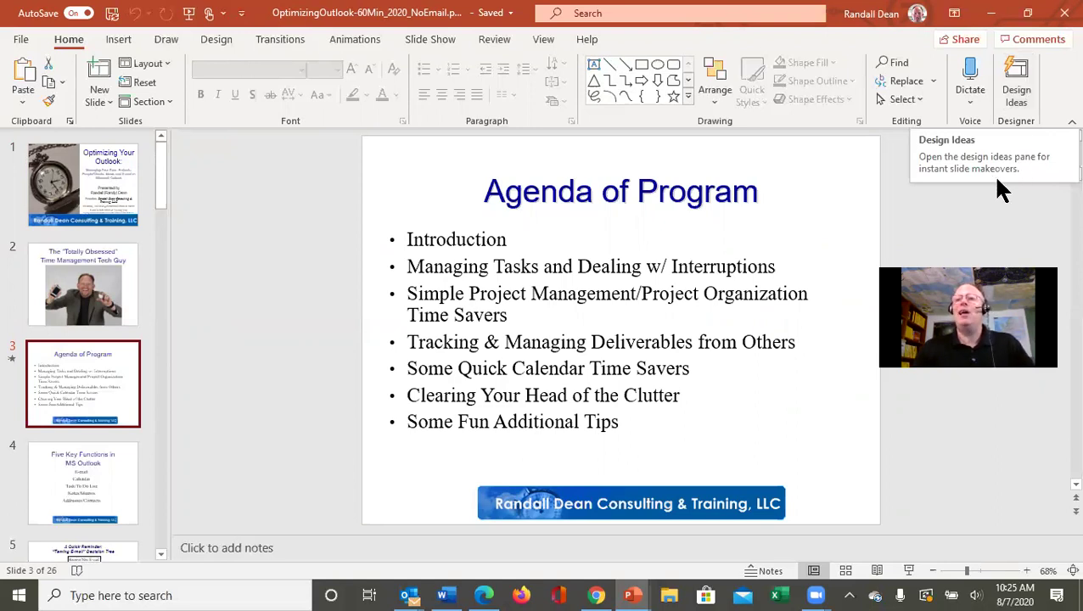
{"action": "left_click", "coordinate": [1022, 90]}
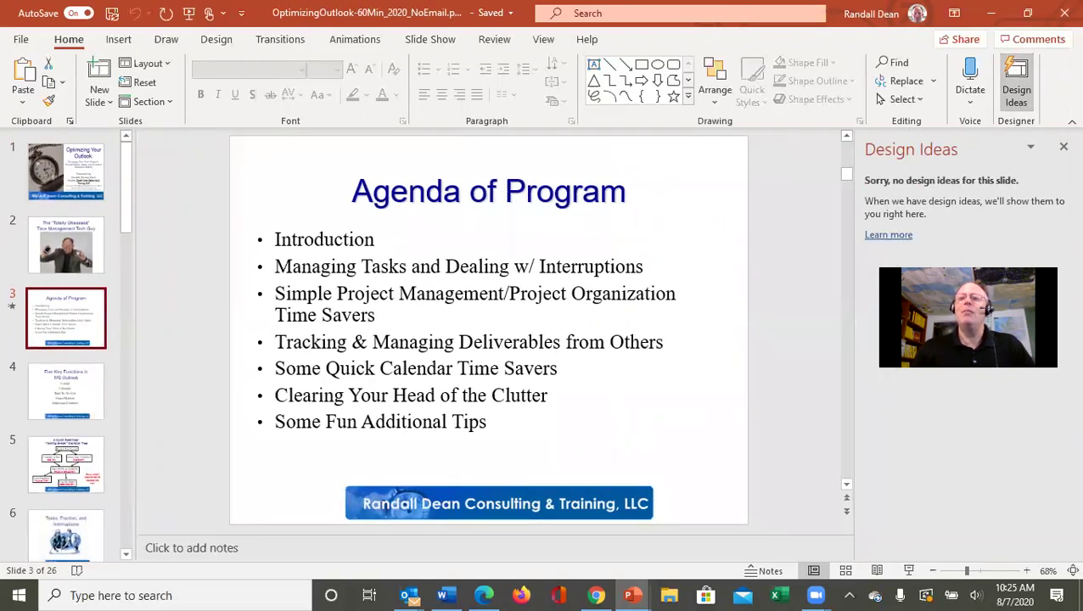
{"action": "left_click", "coordinate": [897, 240]}
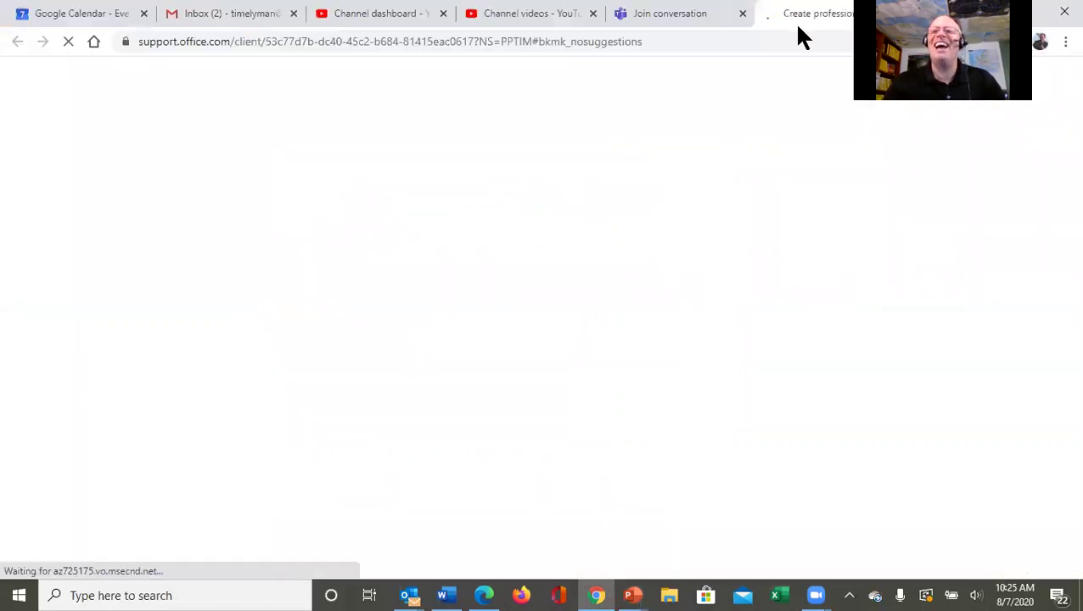
- Close the Office support tab in Chrome and return to the Optimizing Outlook deck
{"action": "key", "text": "ctrl+w"}
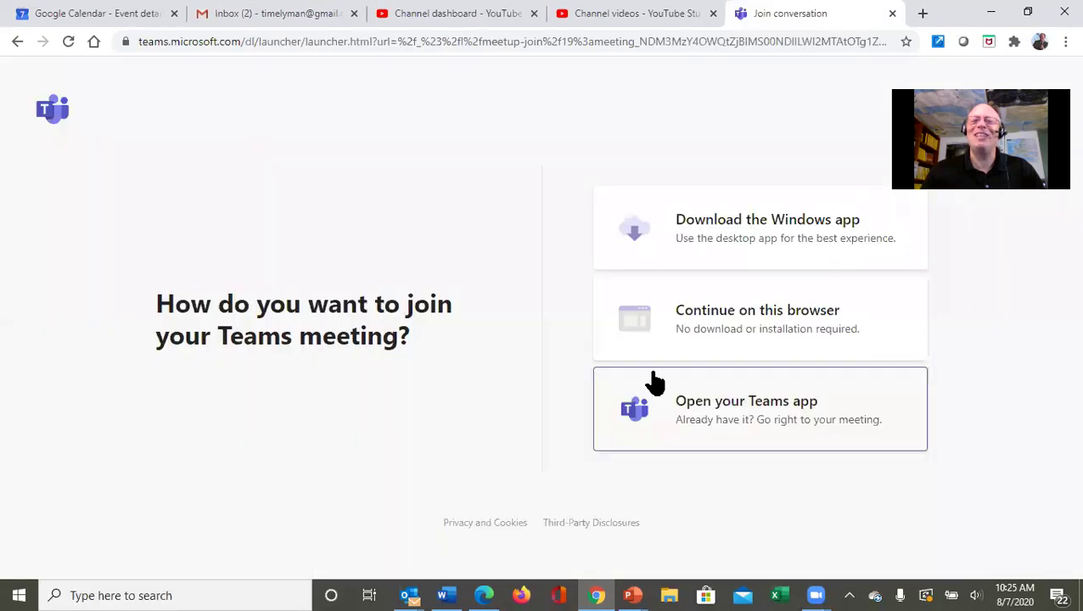
{"action": "mouse_move", "coordinate": [636, 594]}
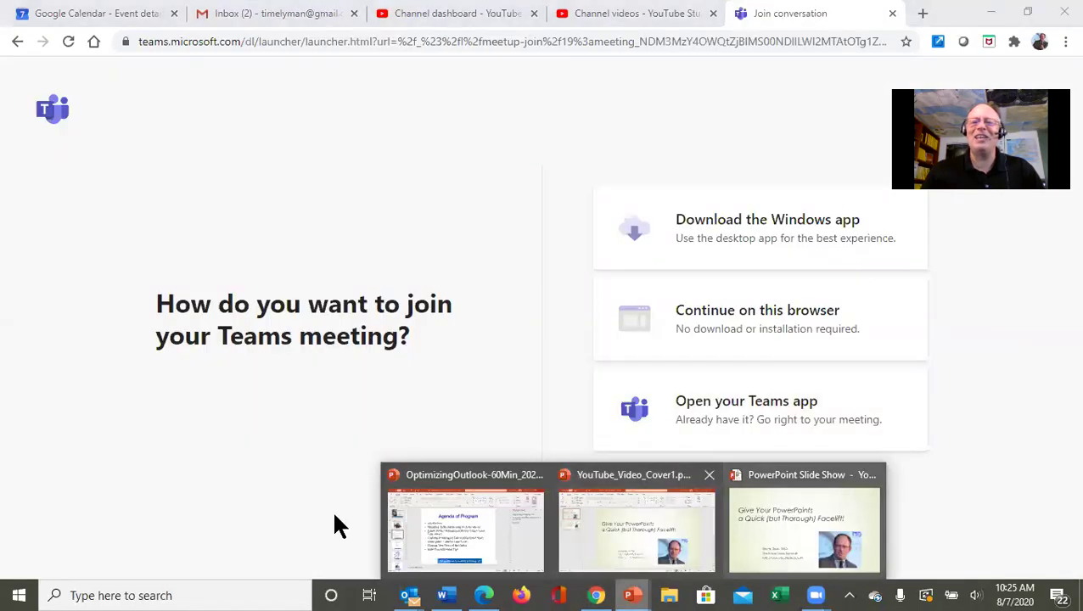
{"action": "left_click", "coordinate": [411, 532]}
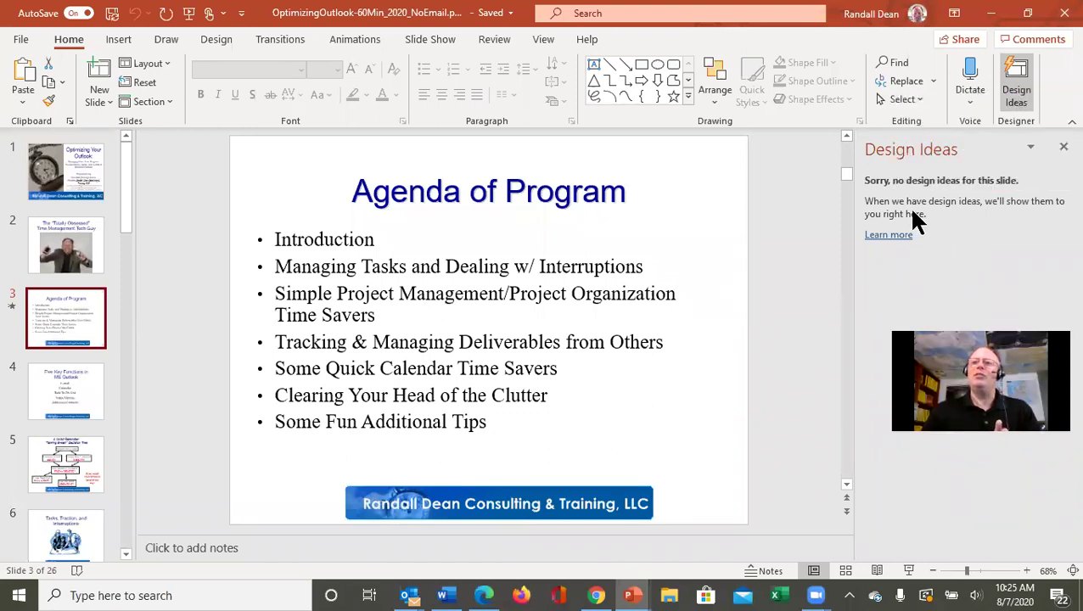
- Insert a Blank slide 4 after the agenda and paste the agenda's bullet text box onto it
{"action": "left_click", "coordinate": [108, 91]}
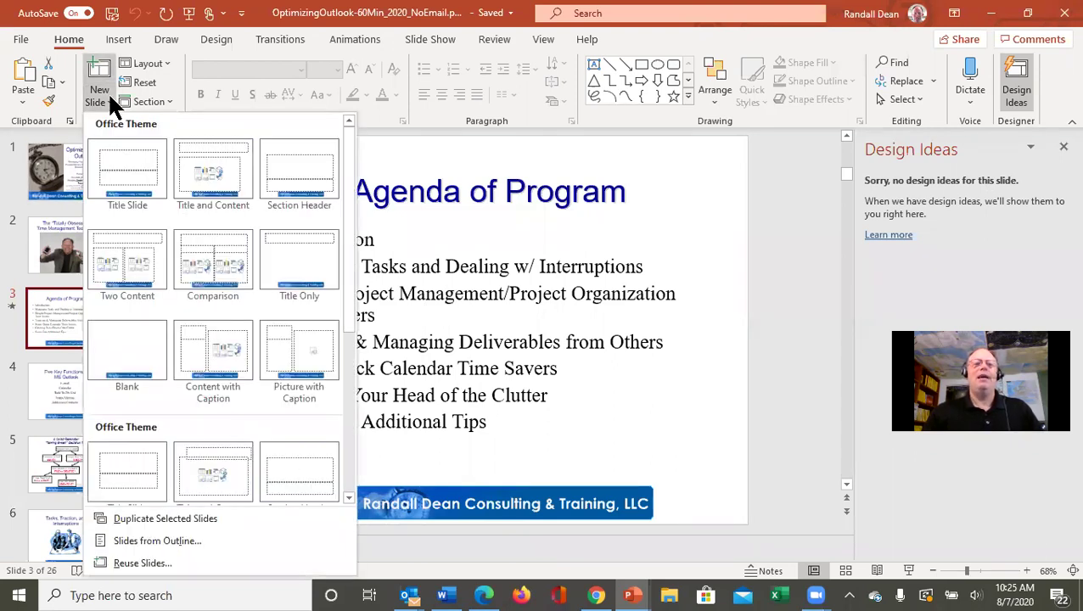
{"action": "left_click", "coordinate": [138, 345]}
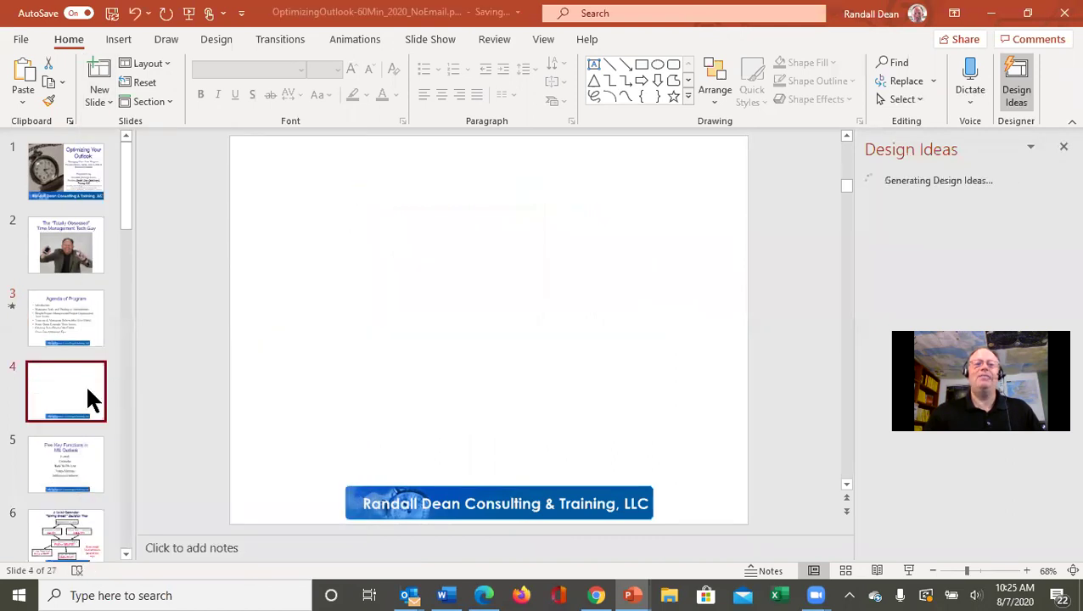
{"action": "left_click", "coordinate": [71, 316]}
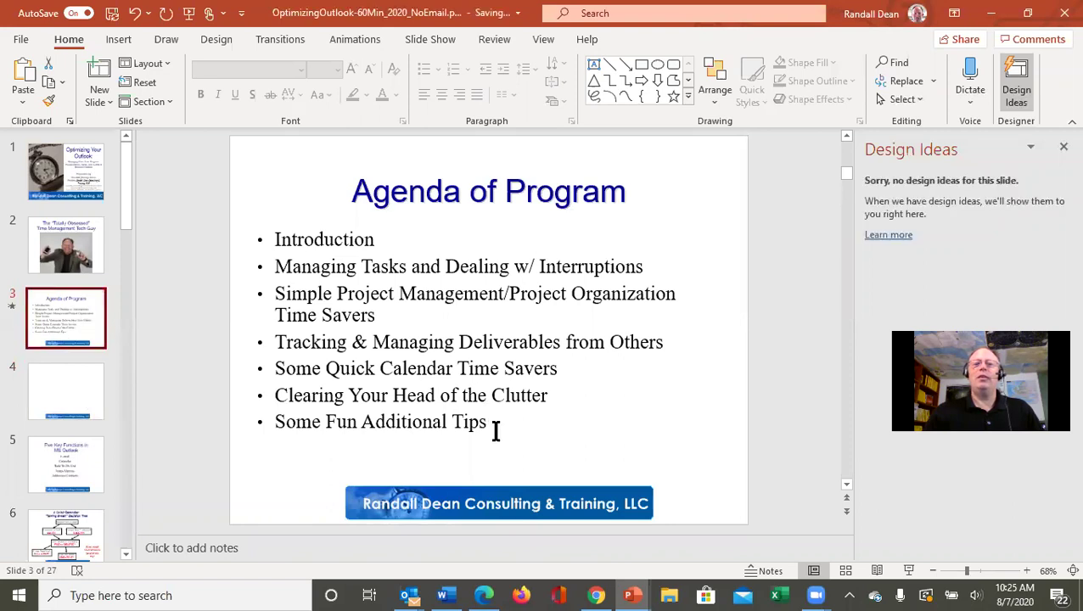
{"action": "left_click", "coordinate": [276, 285]}
{"action": "key", "text": "ctrl+a"}
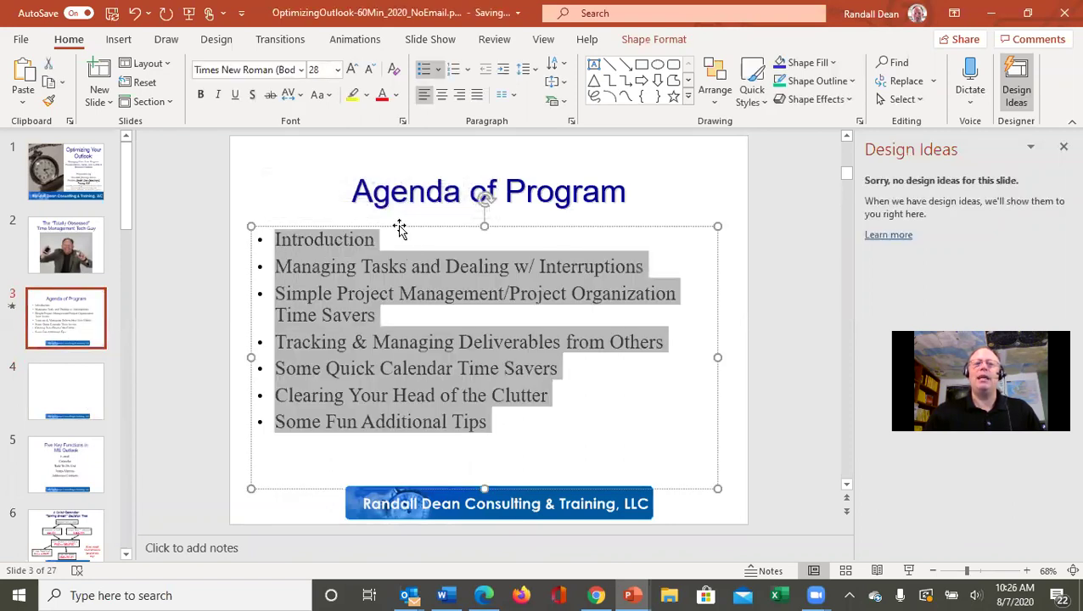
{"action": "left_click", "coordinate": [398, 227]}
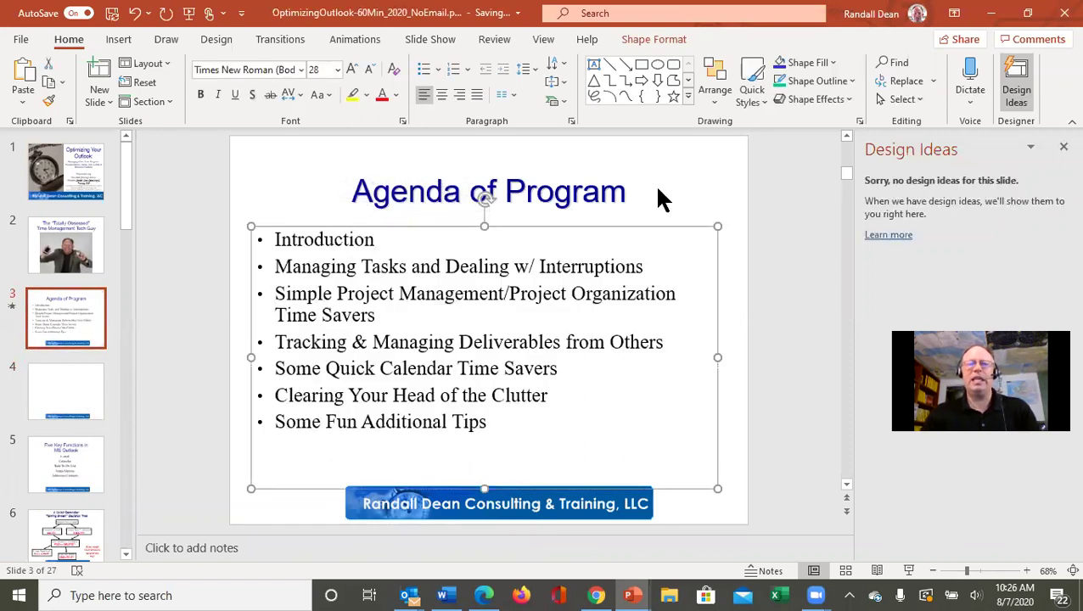
{"action": "left_click", "coordinate": [85, 399]}
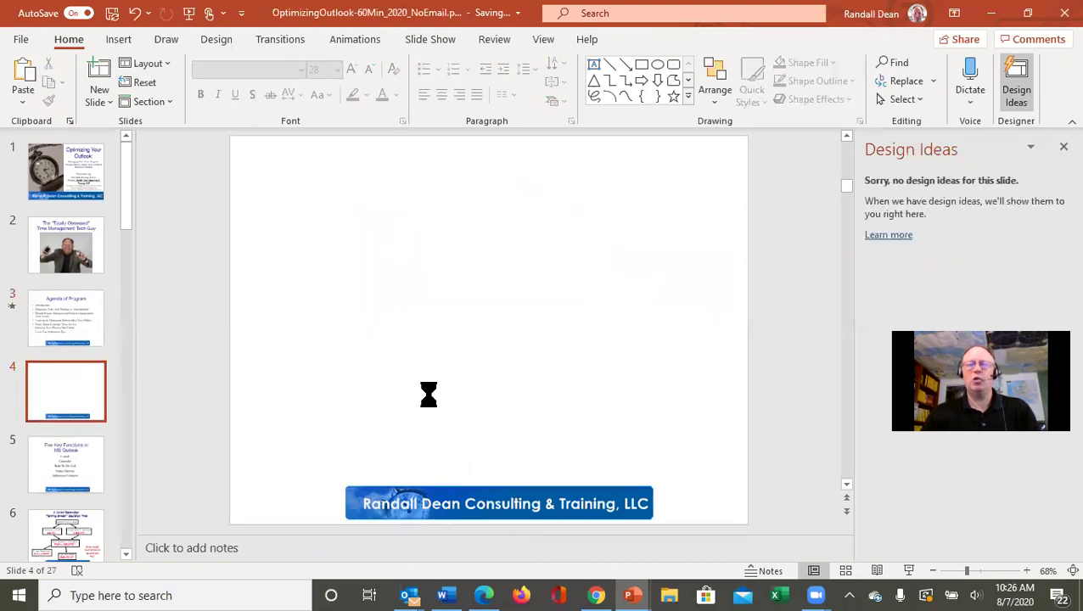
{"action": "key", "text": "ctrl+v"}
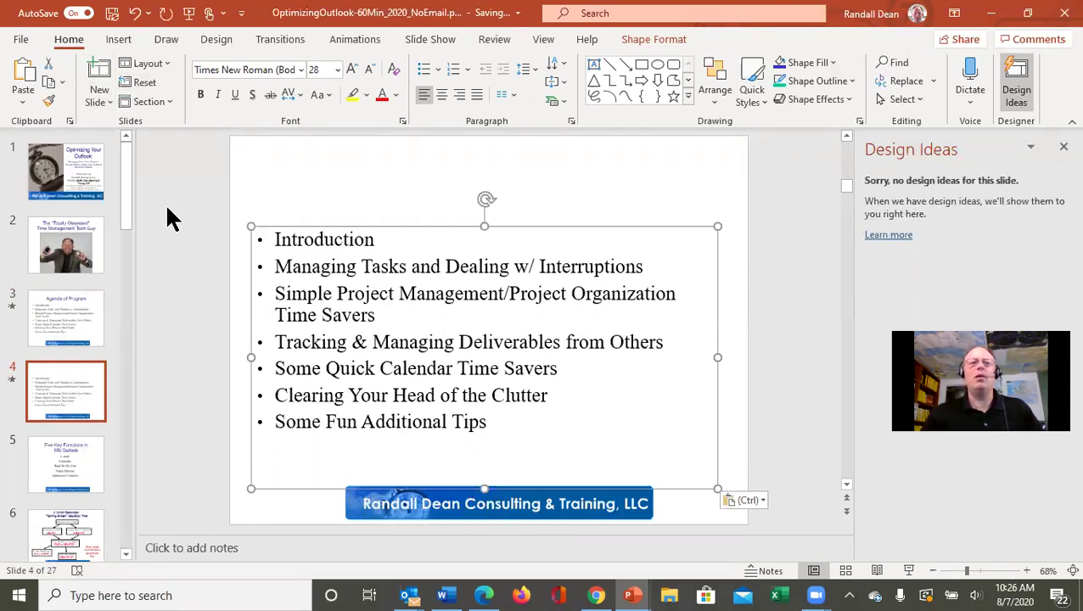
{"action": "left_click", "coordinate": [100, 102]}
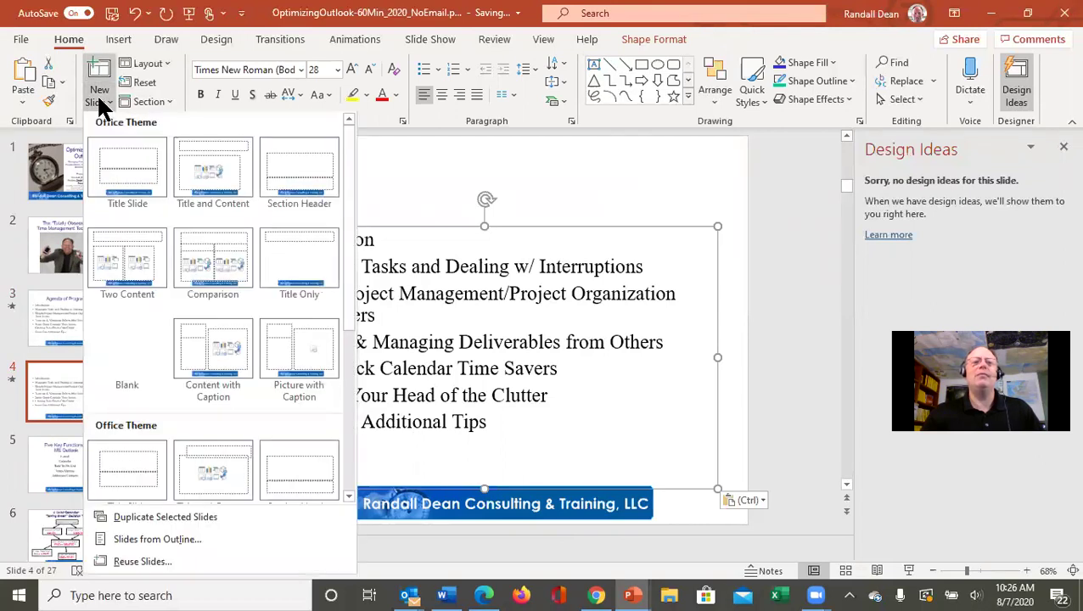
{"action": "left_click", "coordinate": [129, 463]}
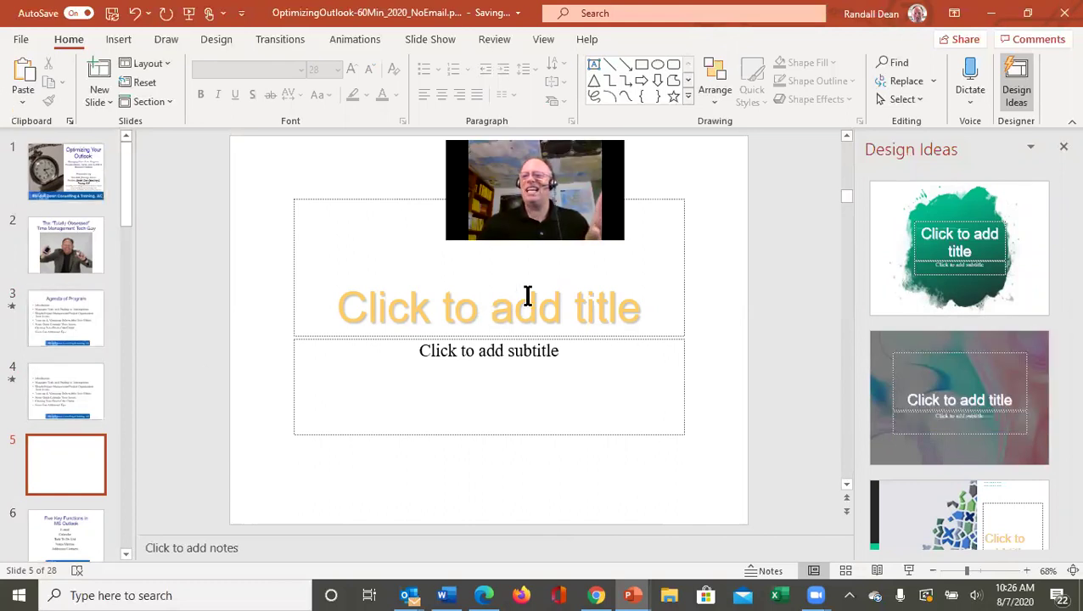
{"action": "left_click_drag", "start_coordinate": [1059, 218], "coordinate": [1060, 501]}
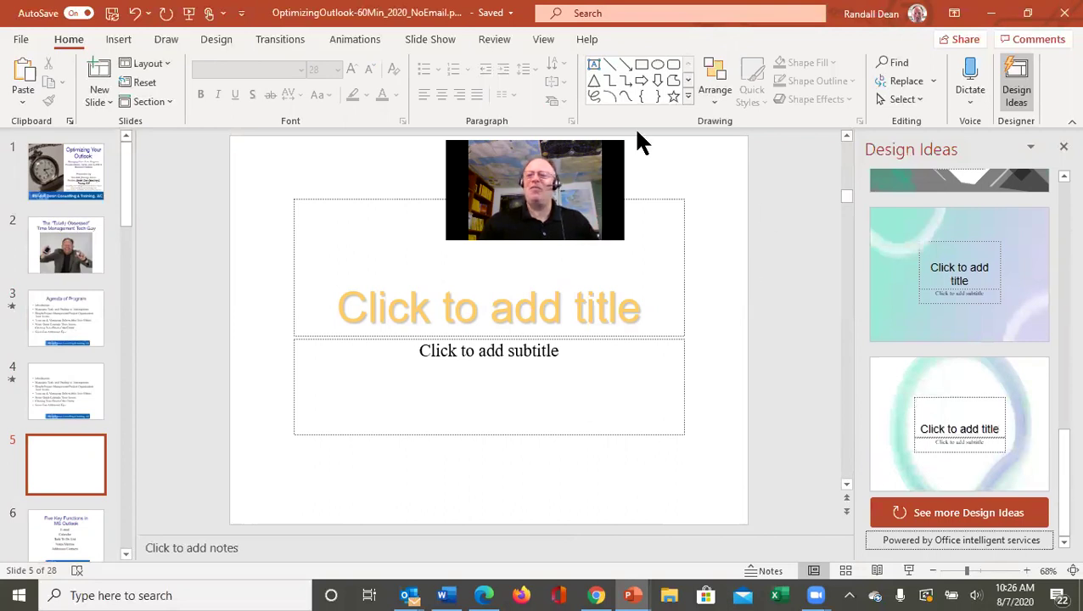
- Title slide 5 'Optimizing Your MS Outlook'
{"action": "left_click", "coordinate": [370, 313]}
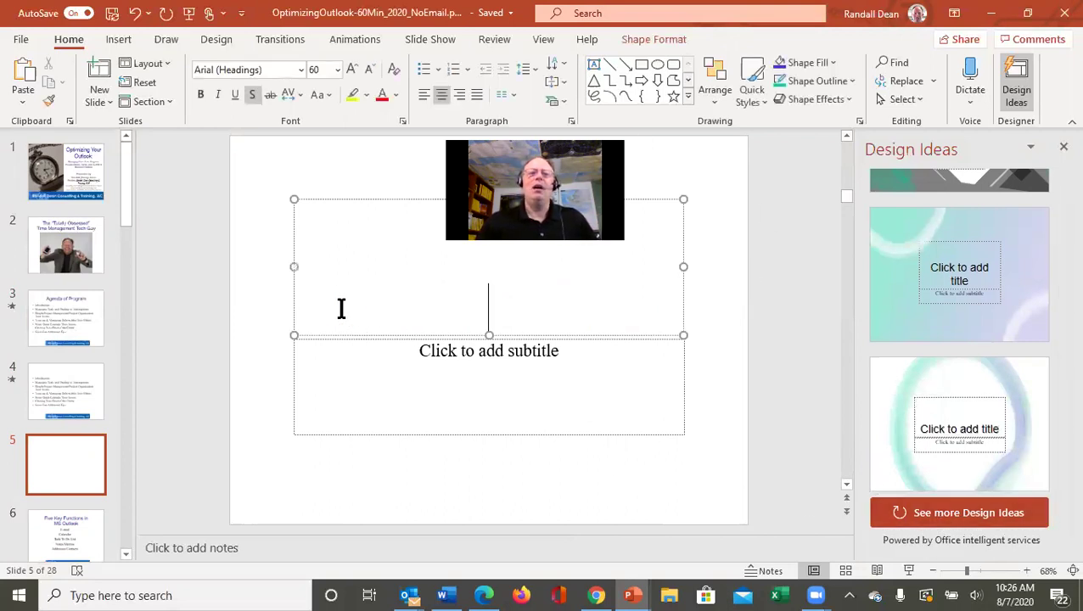
{"action": "type", "text": "O"}
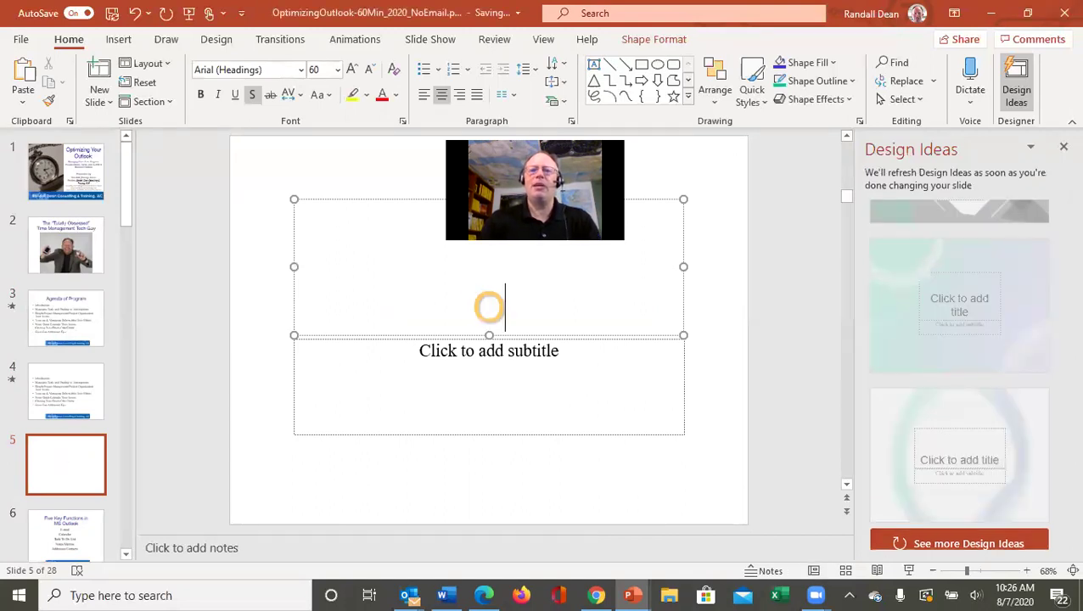
{"action": "type", "text": "ptimizing Your "}
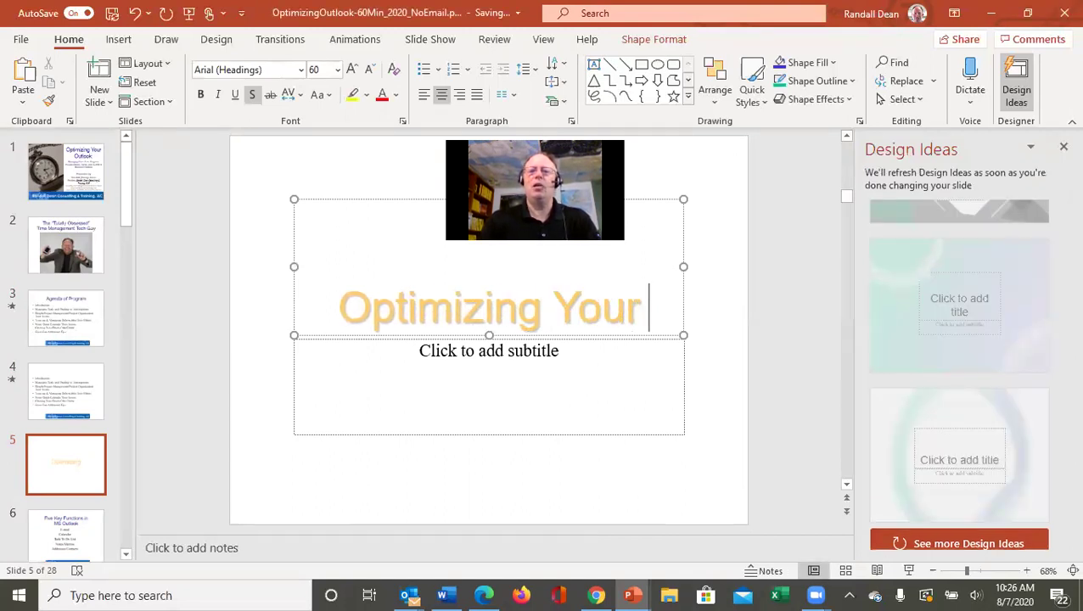
{"action": "type", "text": "MS Outlook"}
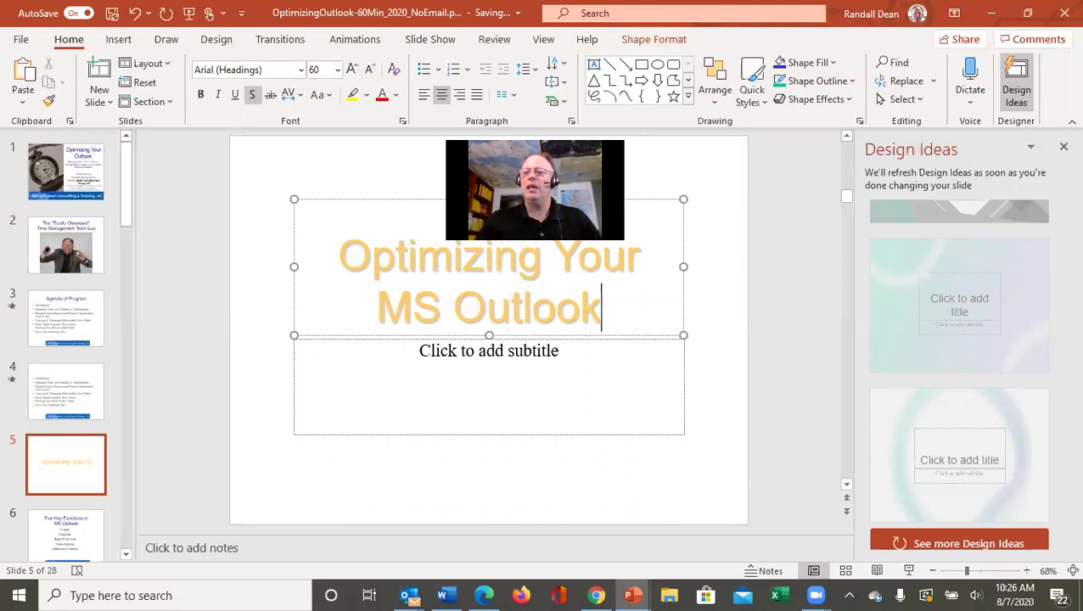
{"action": "left_click", "coordinate": [545, 399]}
- Apply the blue geometric Design Ideas layout to slide 5
{"action": "left_click", "coordinate": [968, 541]}
{"action": "left_click_drag", "start_coordinate": [1058, 367], "coordinate": [1062, 542]}
{"action": "left_click", "coordinate": [997, 519]}
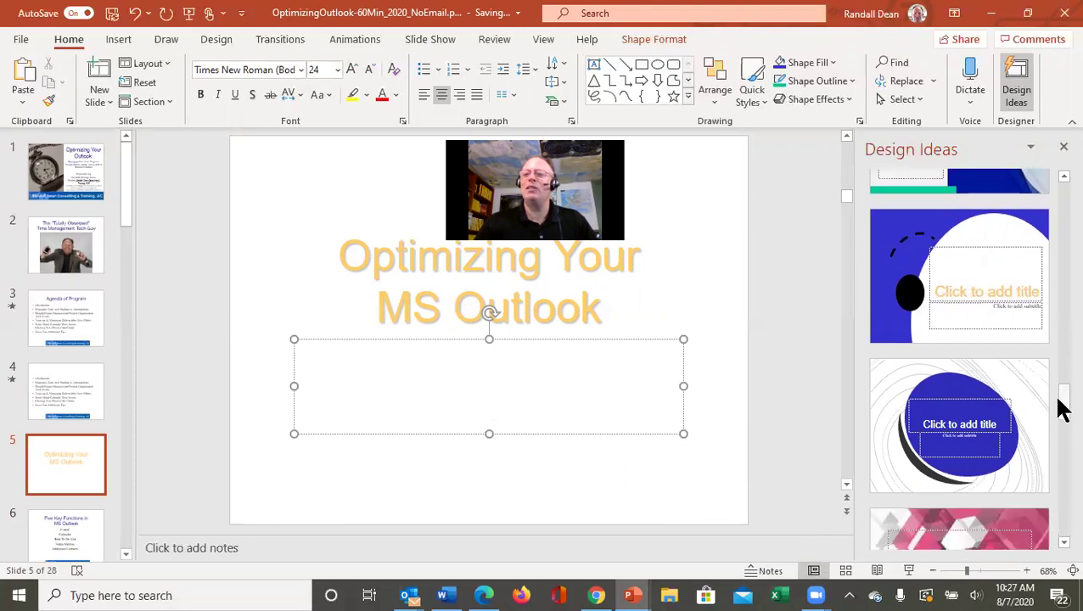
{"action": "left_click_drag", "start_coordinate": [1062, 409], "coordinate": [1062, 431]}
{"action": "left_click_drag", "start_coordinate": [1061, 442], "coordinate": [1057, 471]}
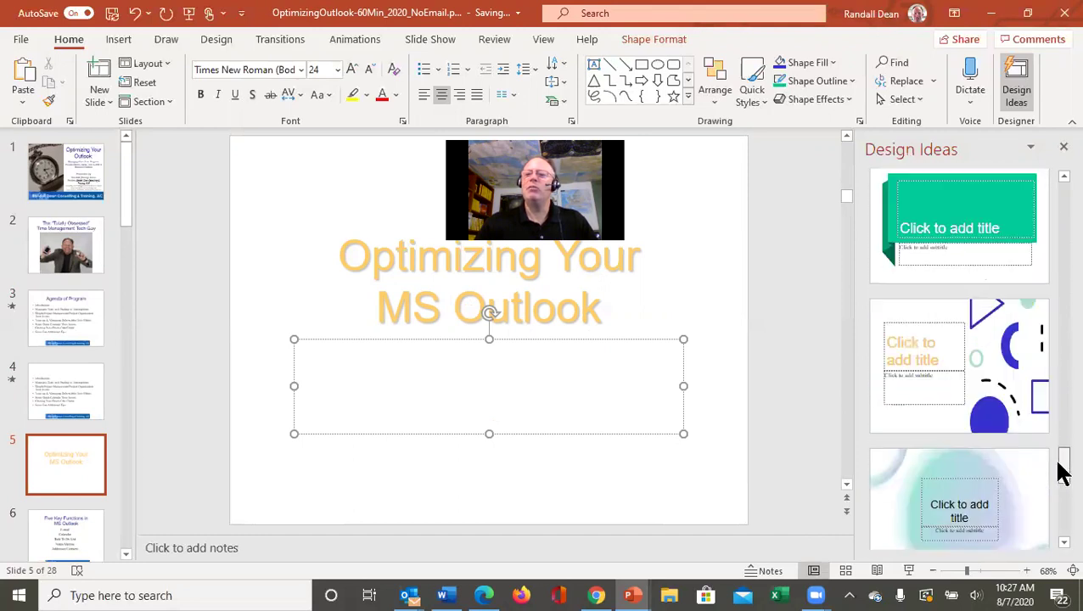
{"action": "left_click", "coordinate": [998, 376]}
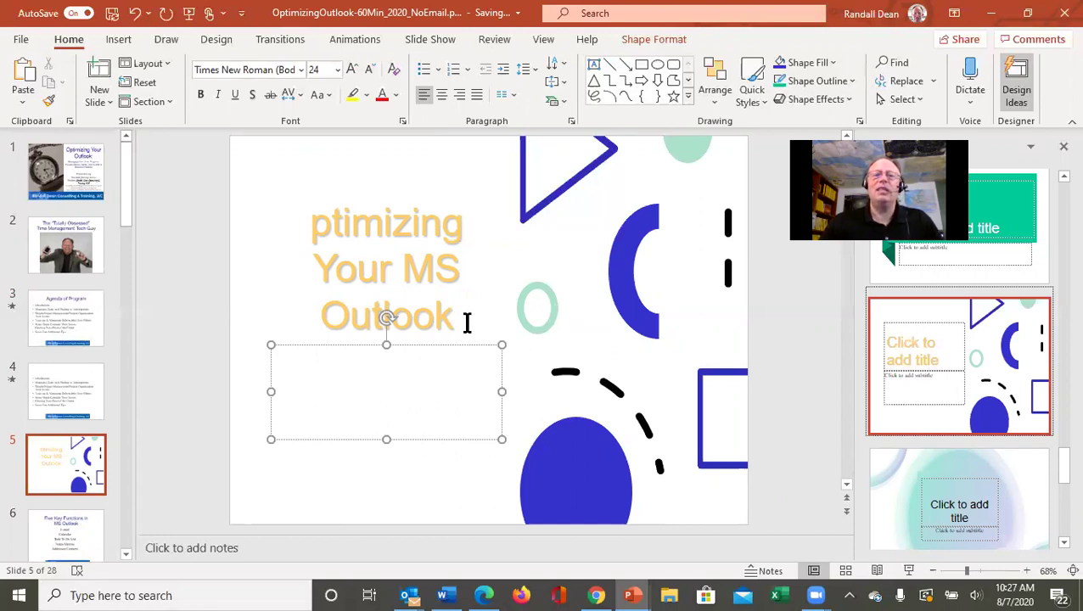
- Select slide 5's title text, then select the original title text on slide 1
{"action": "left_click_drag", "start_coordinate": [465, 321], "coordinate": [316, 230]}
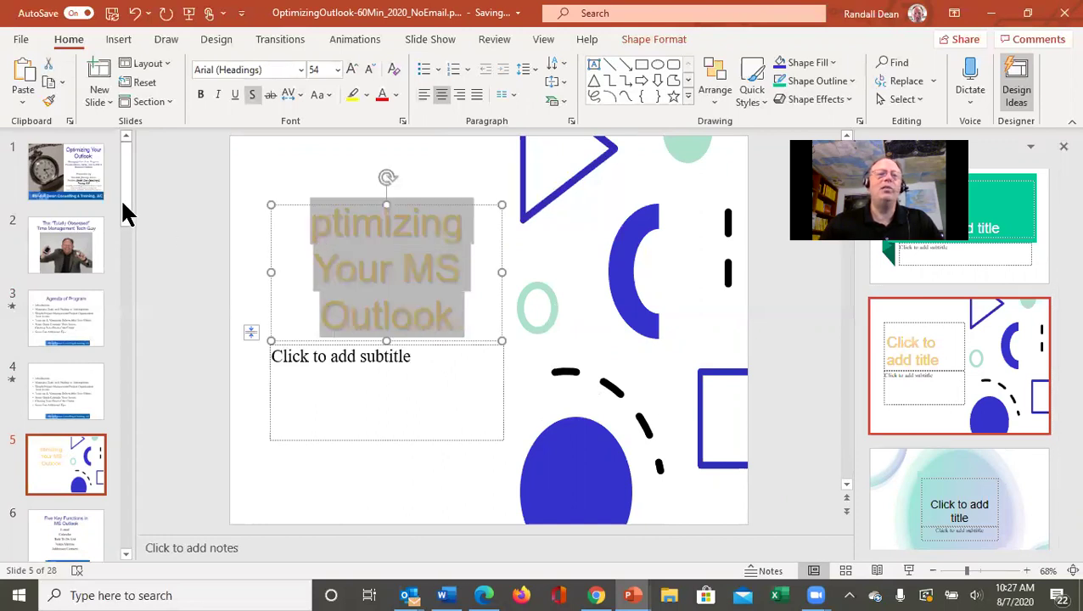
{"action": "left_click", "coordinate": [81, 183]}
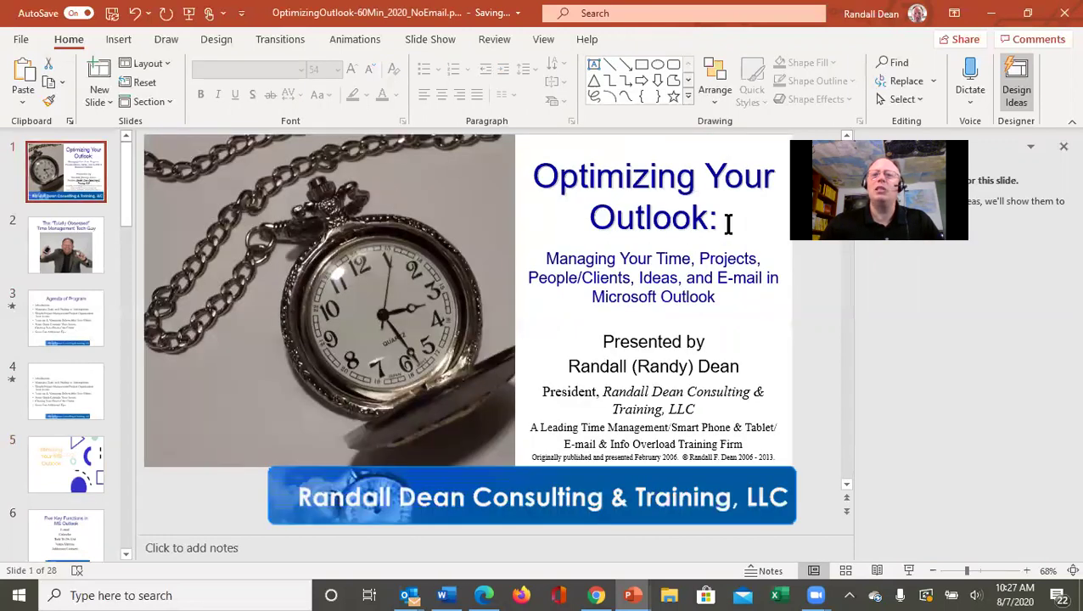
{"action": "left_click_drag", "start_coordinate": [725, 223], "coordinate": [543, 170]}
{"action": "key", "text": "ctrl+c"}
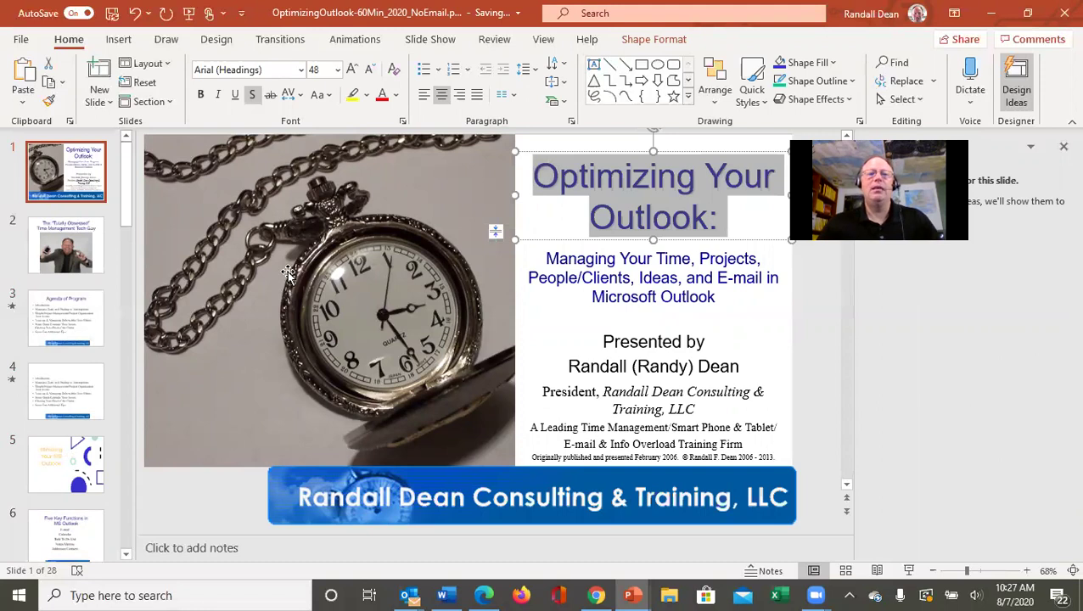
- Paste slide 1's title 'Optimizing Your Outlook:' over slide 5's title and refresh Design Ideas
{"action": "left_click", "coordinate": [65, 465]}
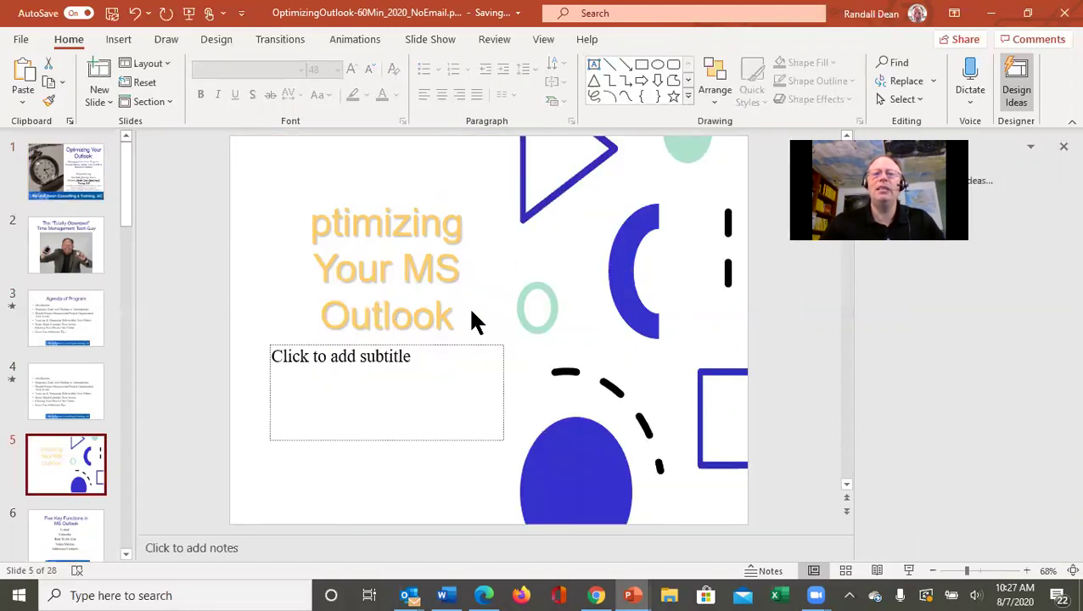
{"action": "left_click_drag", "start_coordinate": [450, 321], "coordinate": [273, 213]}
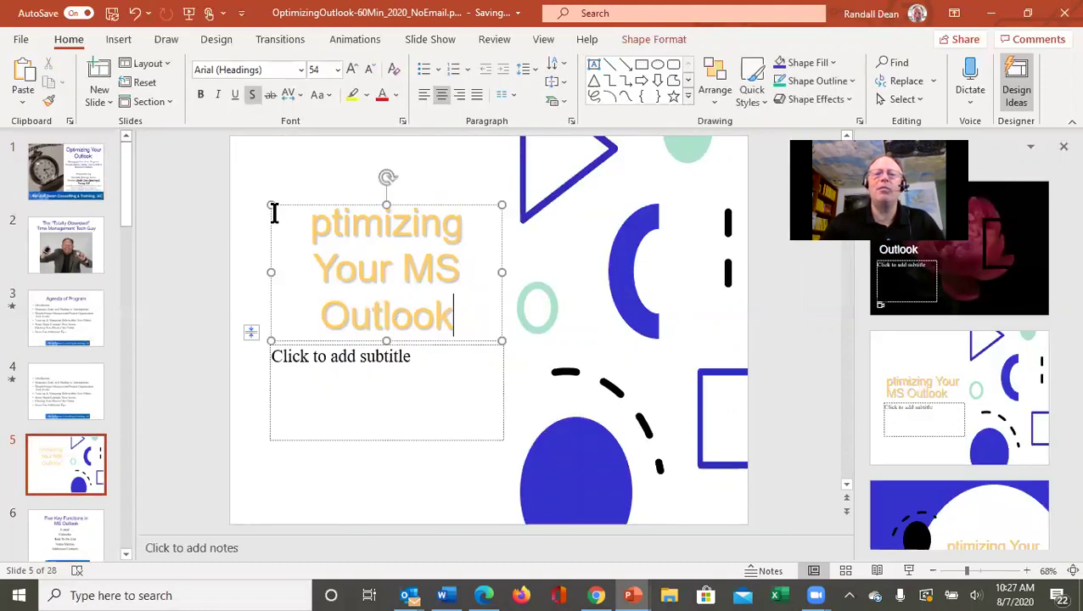
{"action": "key", "text": "ctrl+v"}
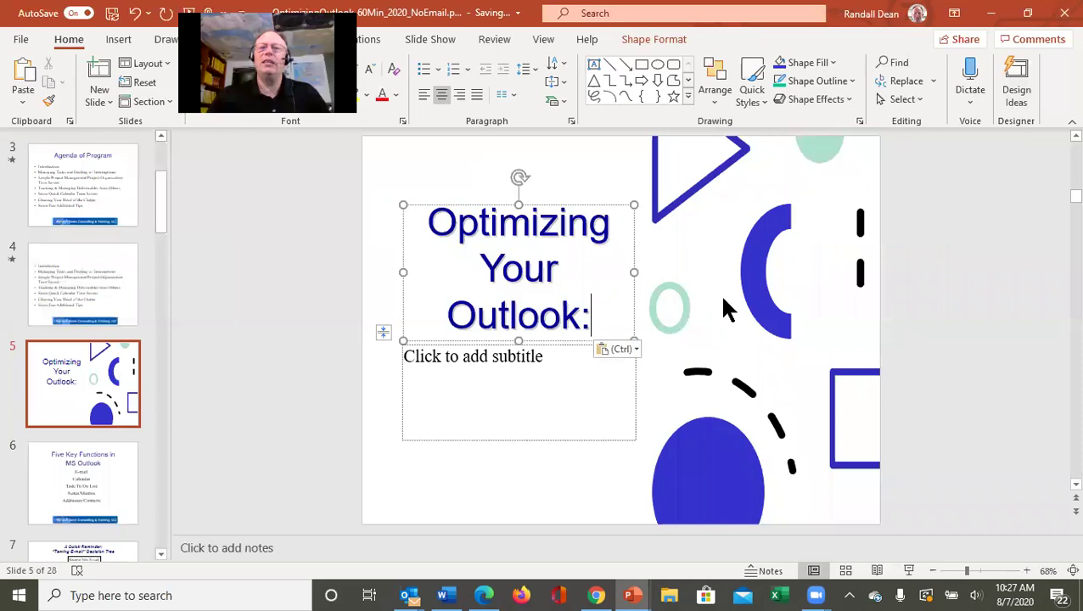
{"action": "left_click", "coordinate": [1012, 82]}
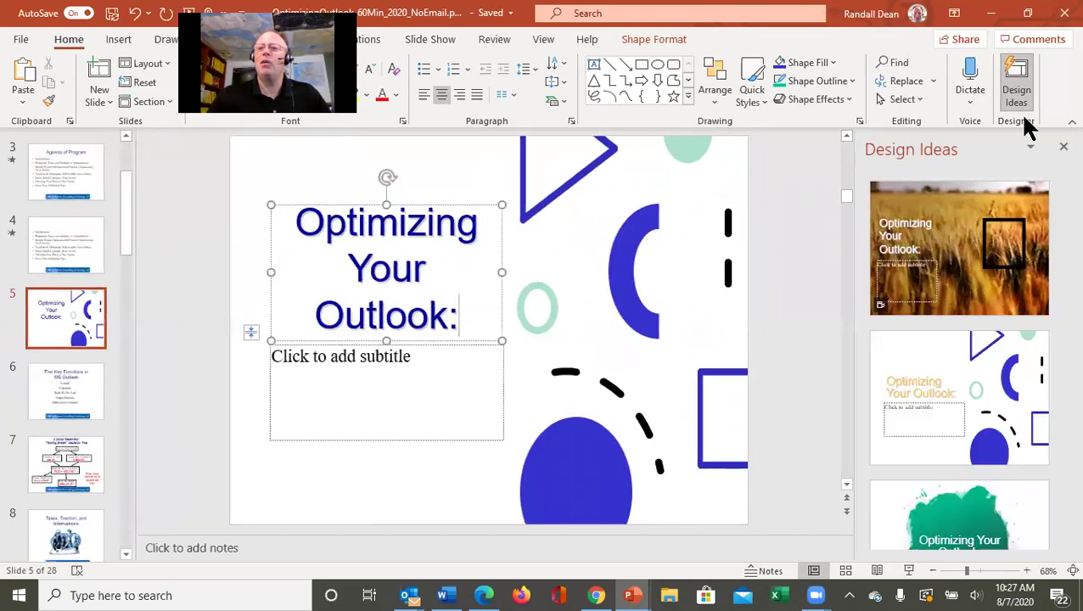
- Try the dark design on slide 5, then settle back on the blue geometric design
{"action": "left_click_drag", "start_coordinate": [1060, 228], "coordinate": [1062, 343]}
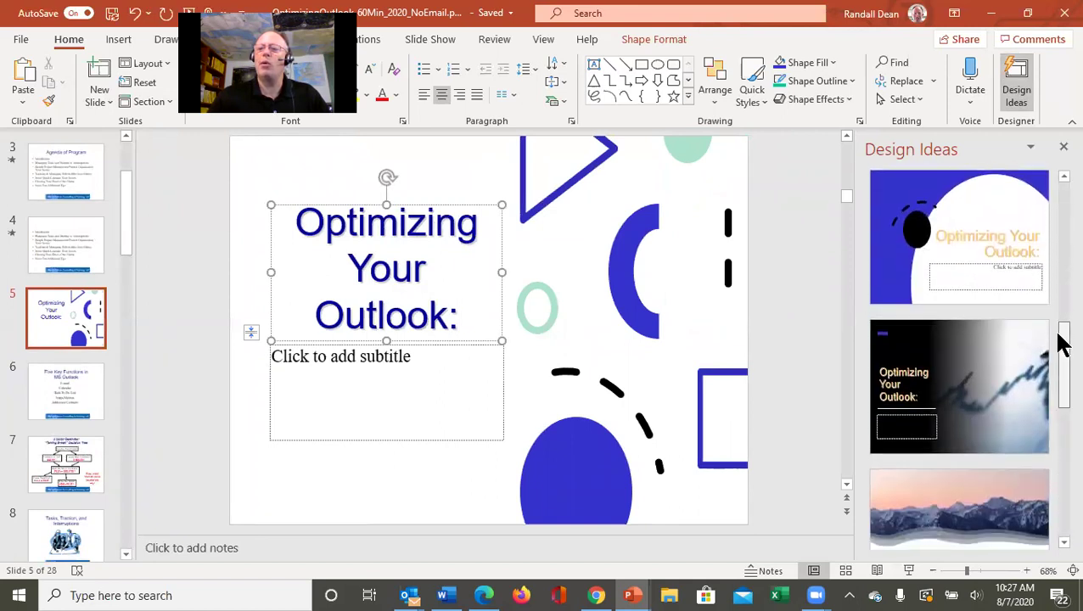
{"action": "left_click", "coordinate": [997, 399]}
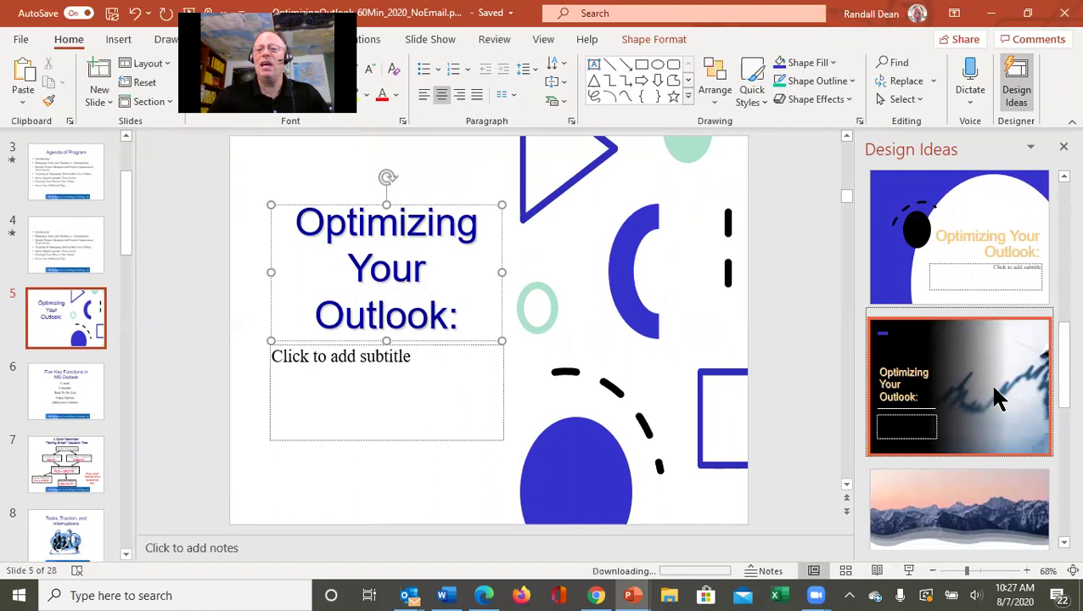
{"action": "left_click_drag", "start_coordinate": [1058, 350], "coordinate": [1063, 435]}
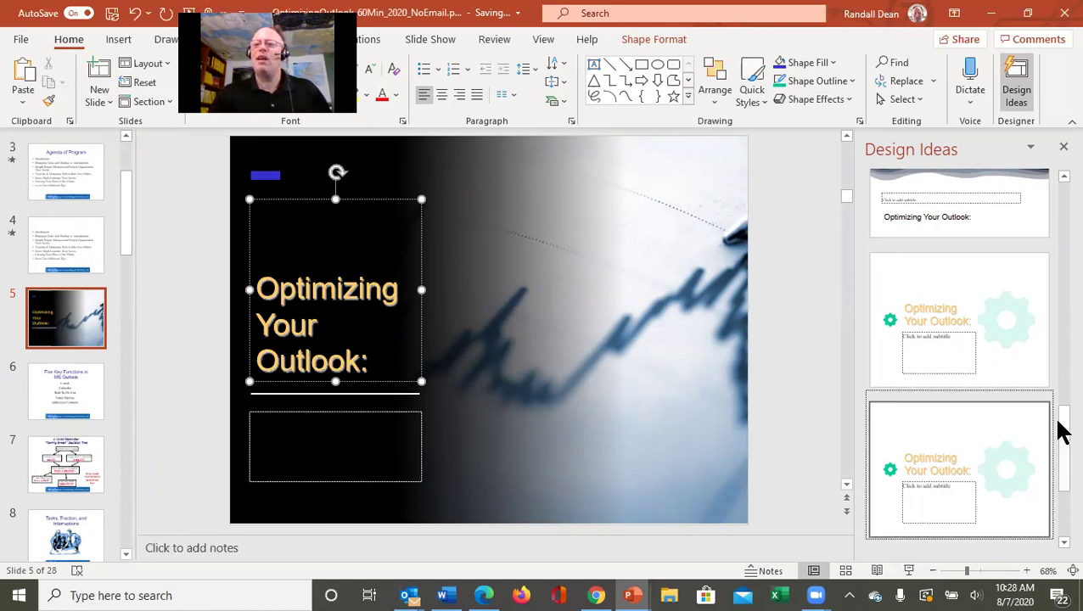
{"action": "left_click_drag", "start_coordinate": [1057, 447], "coordinate": [1058, 242]}
{"action": "left_click", "coordinate": [960, 295]}
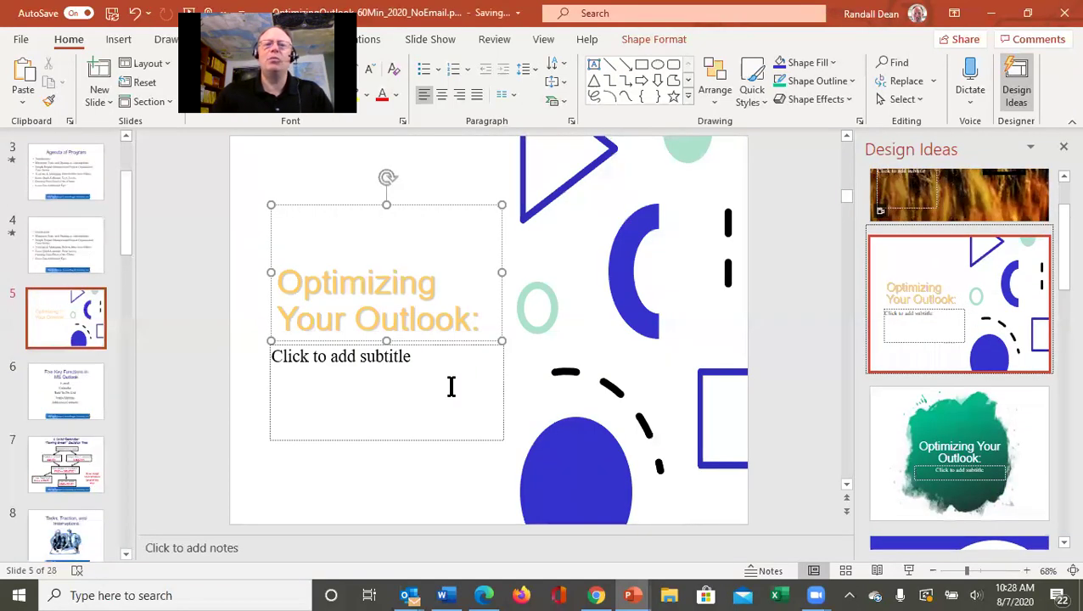
{"action": "left_click", "coordinate": [125, 148]}
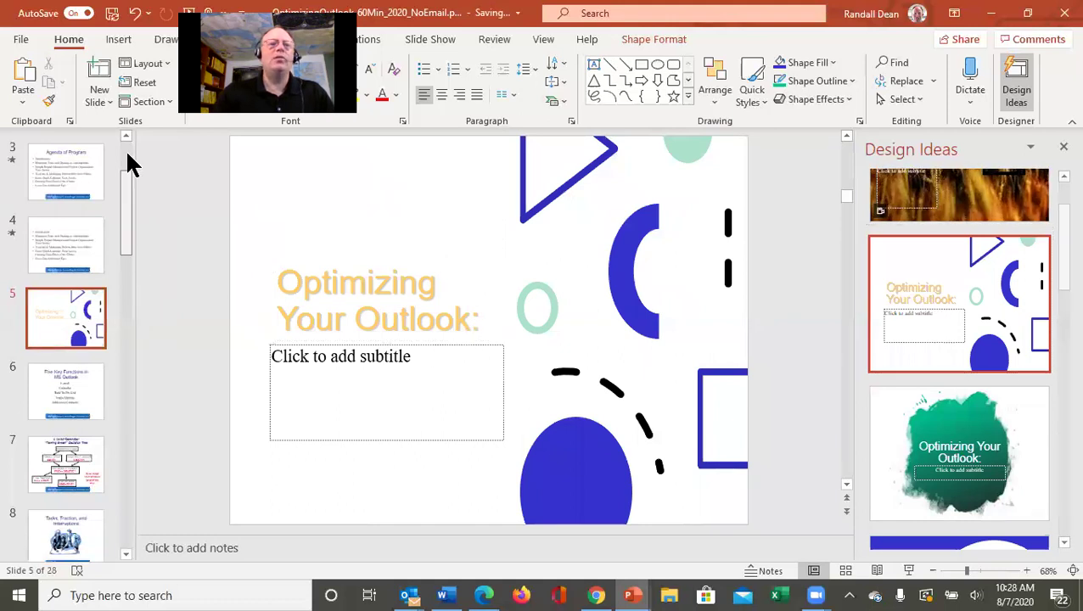
- Copy slide 1's subtitle into slide 5's subtitle and bring up Design Ideas for it
{"action": "left_click", "coordinate": [55, 178]}
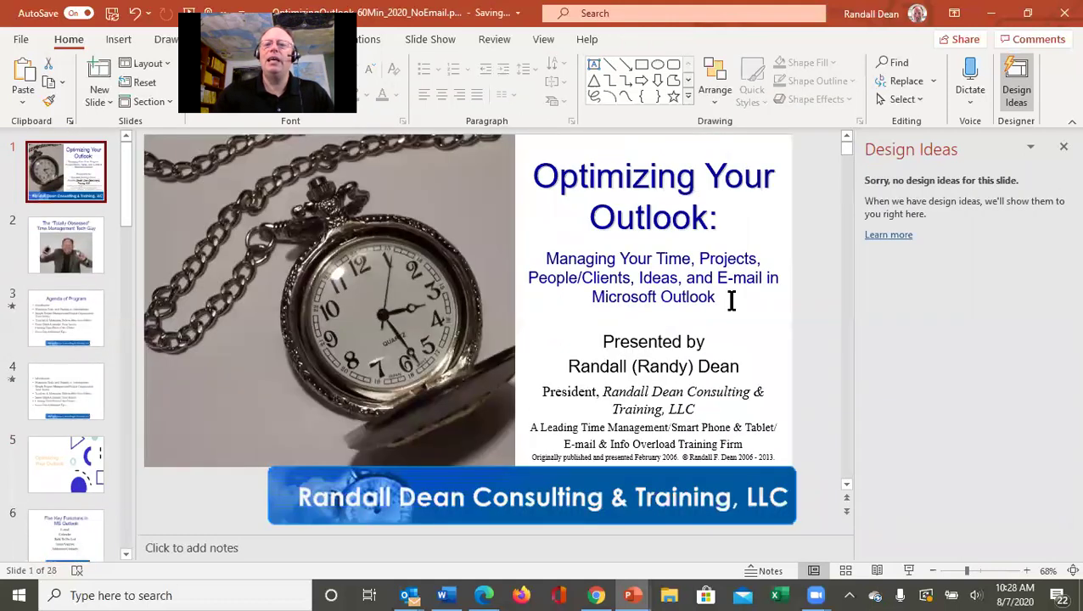
{"action": "left_click_drag", "start_coordinate": [731, 301], "coordinate": [599, 265]}
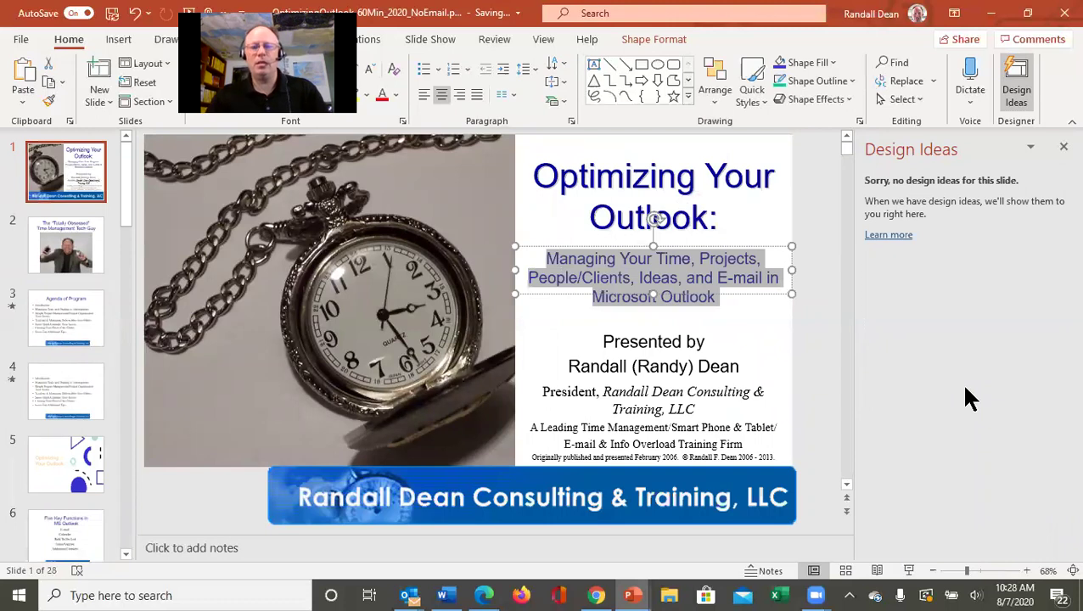
{"action": "mouse_move", "coordinate": [631, 594]}
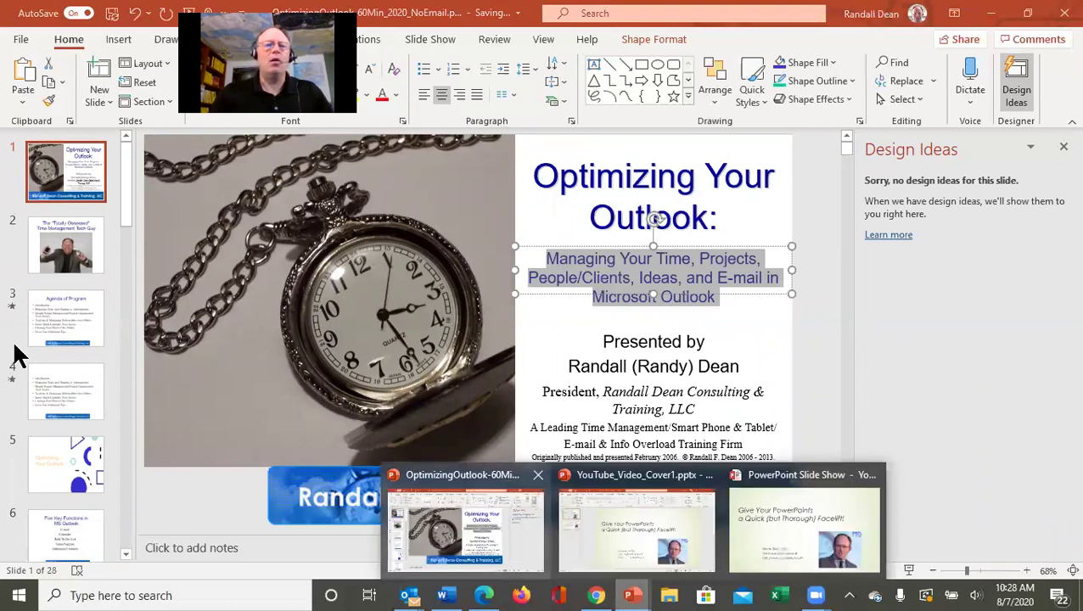
{"action": "left_click", "coordinate": [96, 460]}
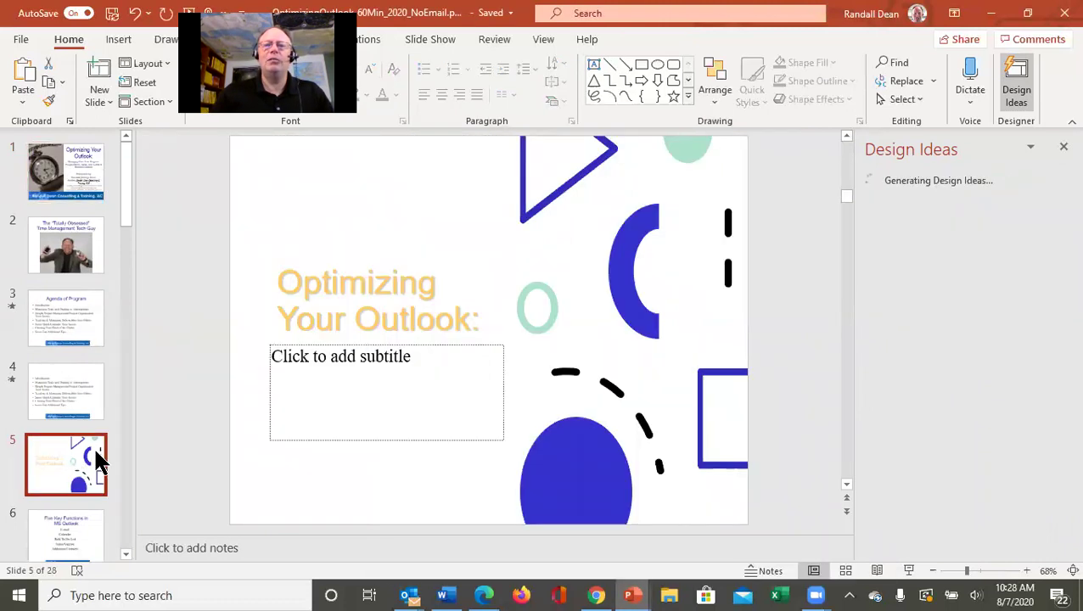
{"action": "left_click", "coordinate": [317, 360]}
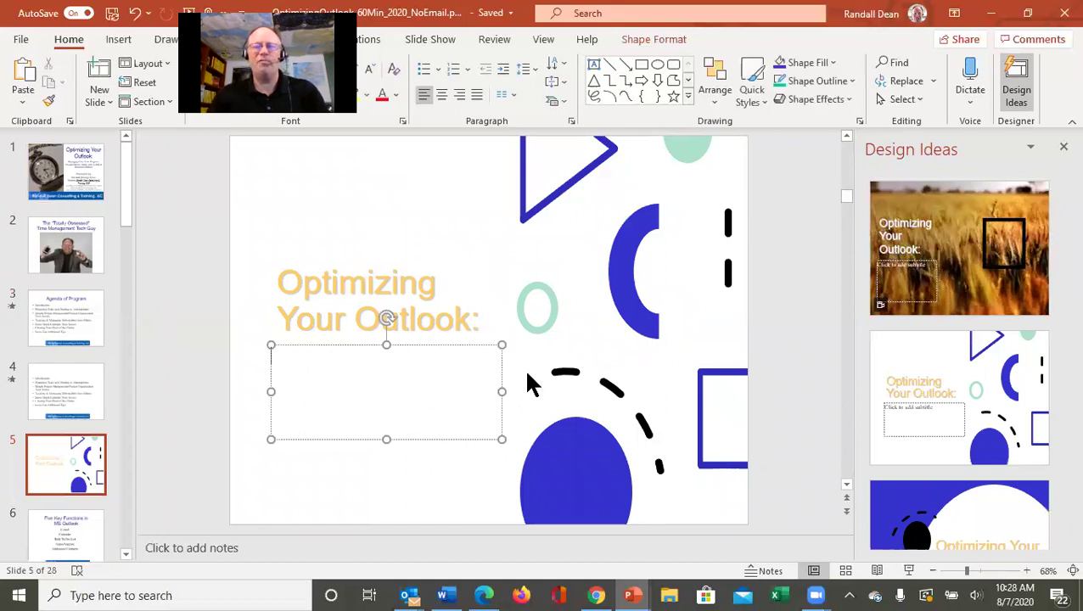
{"action": "type", "text": "Managing Your Time, Projects, People/Clients, ideas, and E-mail in Microsoft Outlook"}
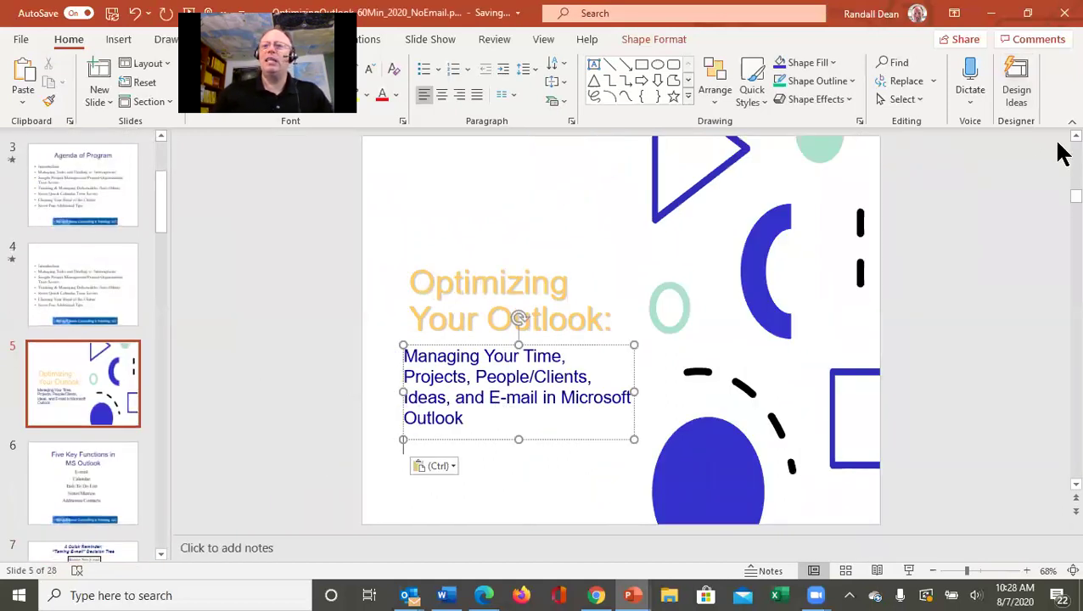
{"action": "left_click", "coordinate": [1014, 85]}
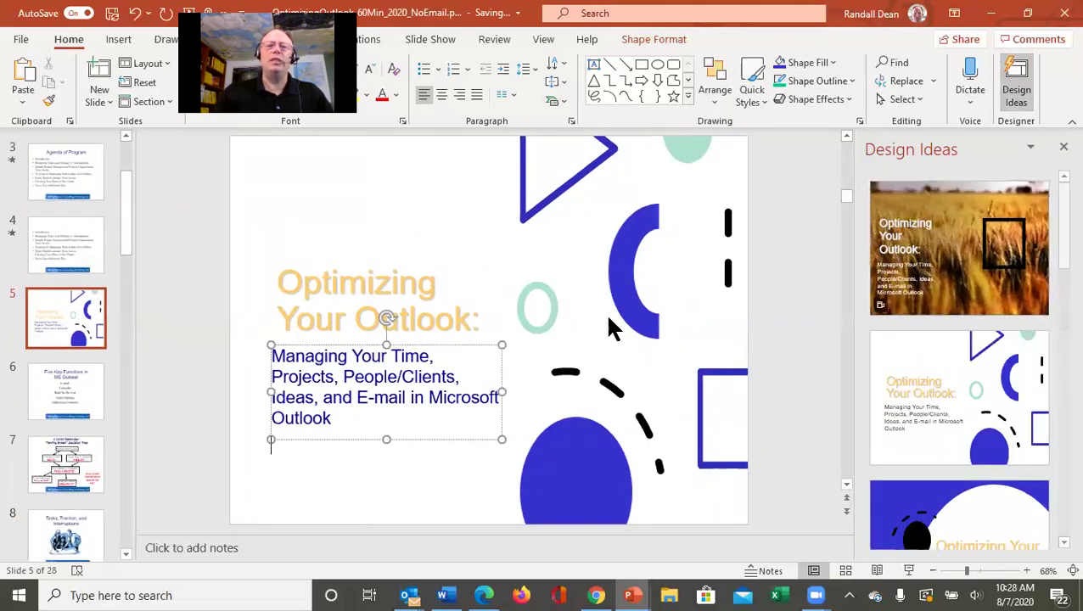
{"action": "left_click", "coordinate": [482, 326]}
- Change the 'Optimizing Your Outlook:' title's font colour to the dark blue theme colour
{"action": "left_click_drag", "start_coordinate": [482, 325], "coordinate": [265, 270]}
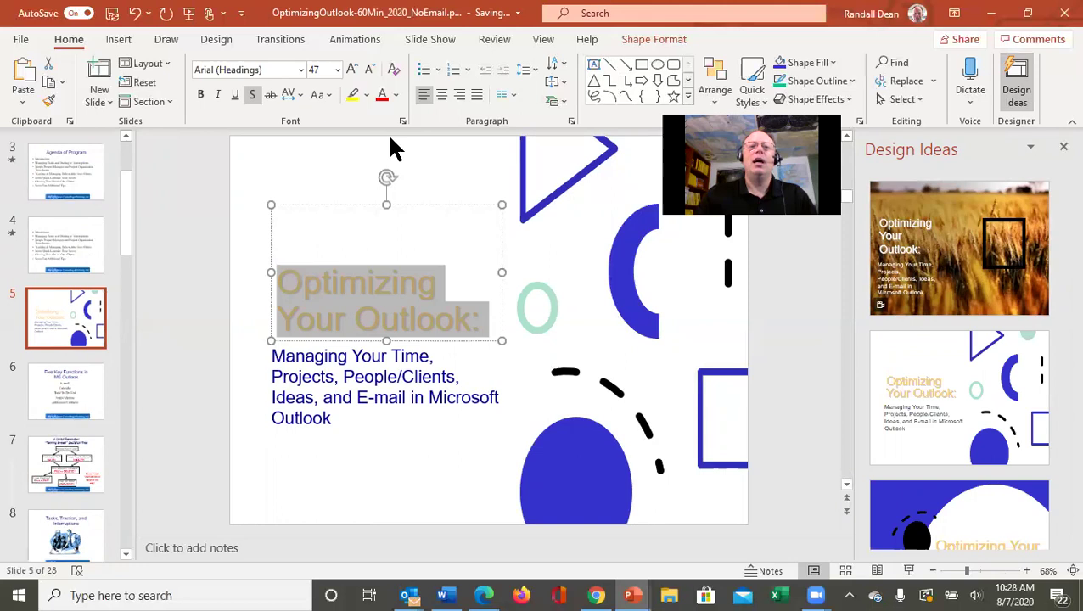
{"action": "left_click", "coordinate": [395, 94]}
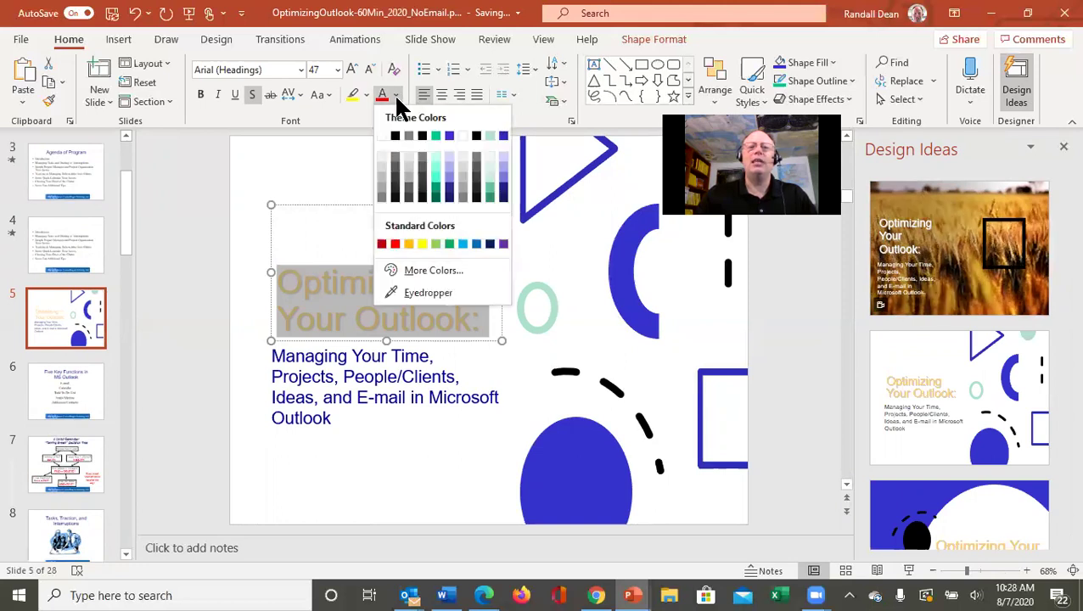
{"action": "left_click", "coordinate": [449, 137]}
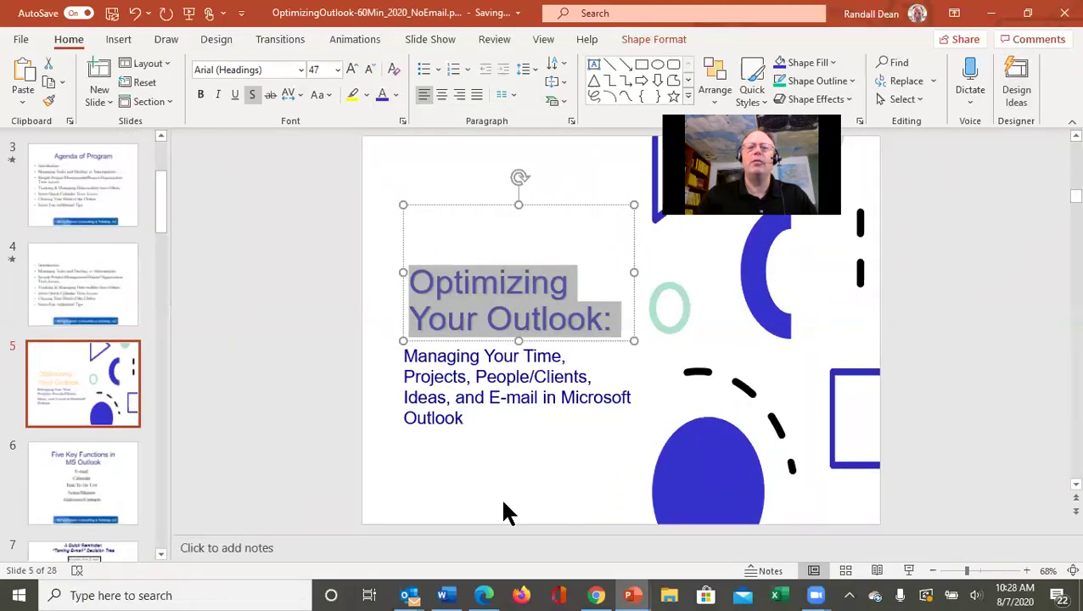
{"action": "left_click", "coordinate": [503, 512]}
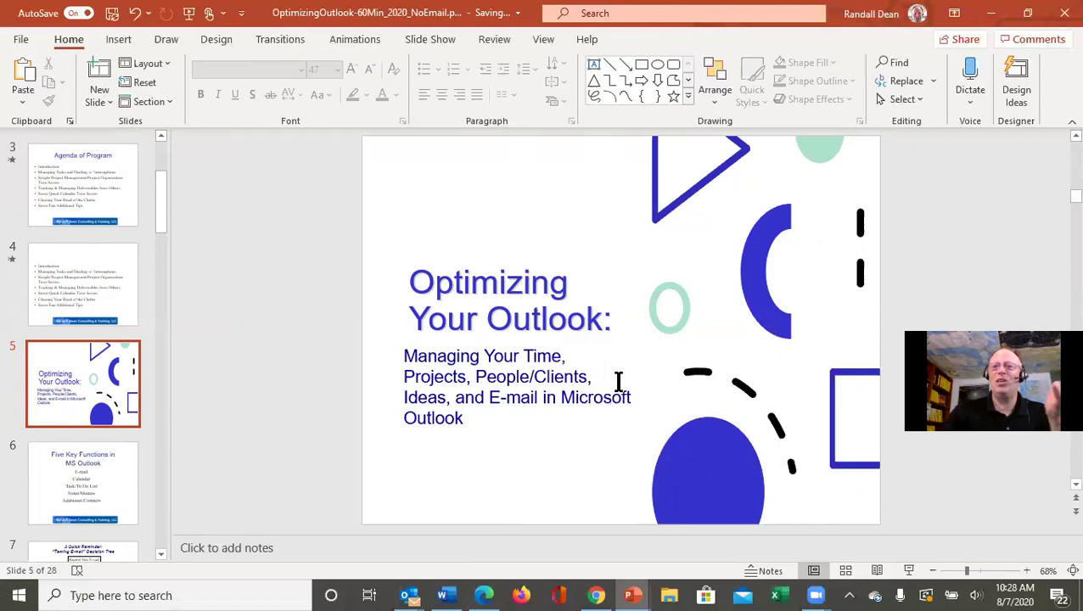
- Paste a copy of slide 1's pocket-watch photo onto slide 5
{"action": "scroll", "coordinate": [144, 169], "scroll_direction": "up", "scroll_amount": 5}
{"action": "left_click", "coordinate": [82, 189]}
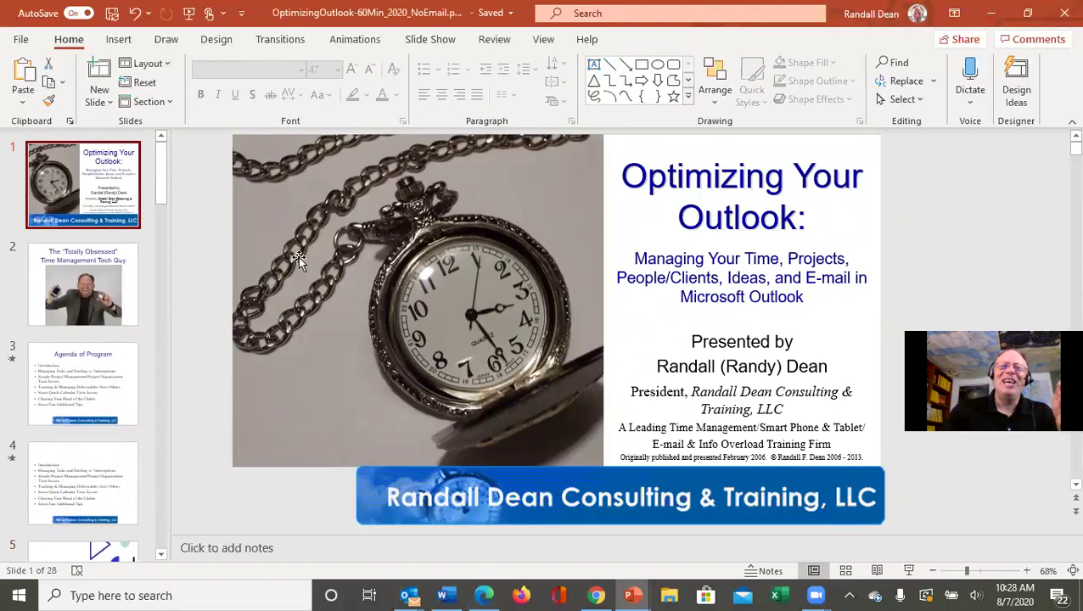
{"action": "left_click", "coordinate": [419, 289]}
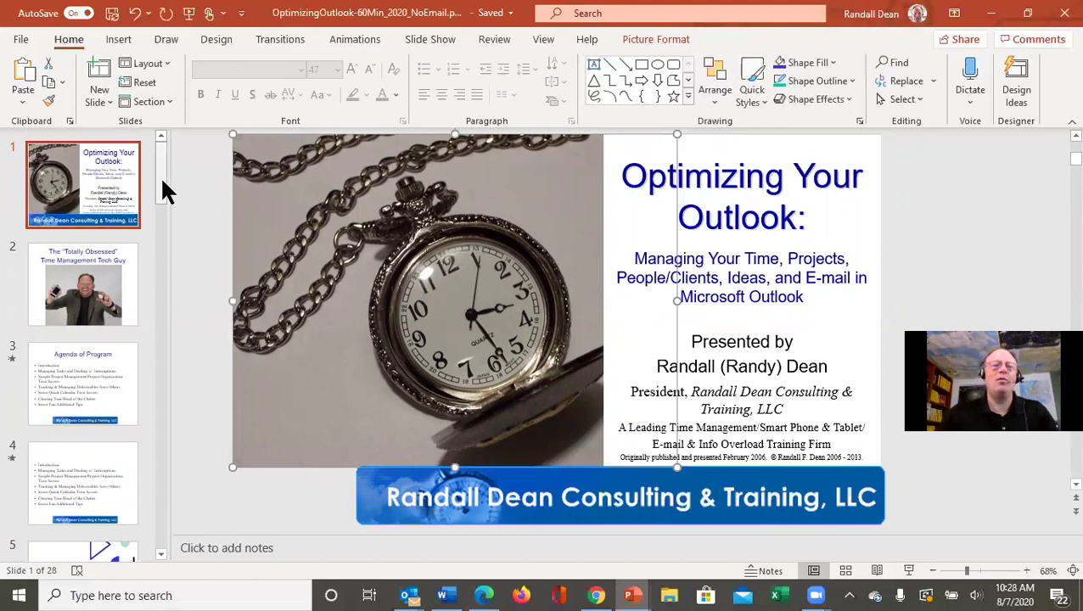
{"action": "scroll", "coordinate": [151, 237], "scroll_direction": "down", "scroll_amount": 5}
{"action": "left_click", "coordinate": [108, 215]}
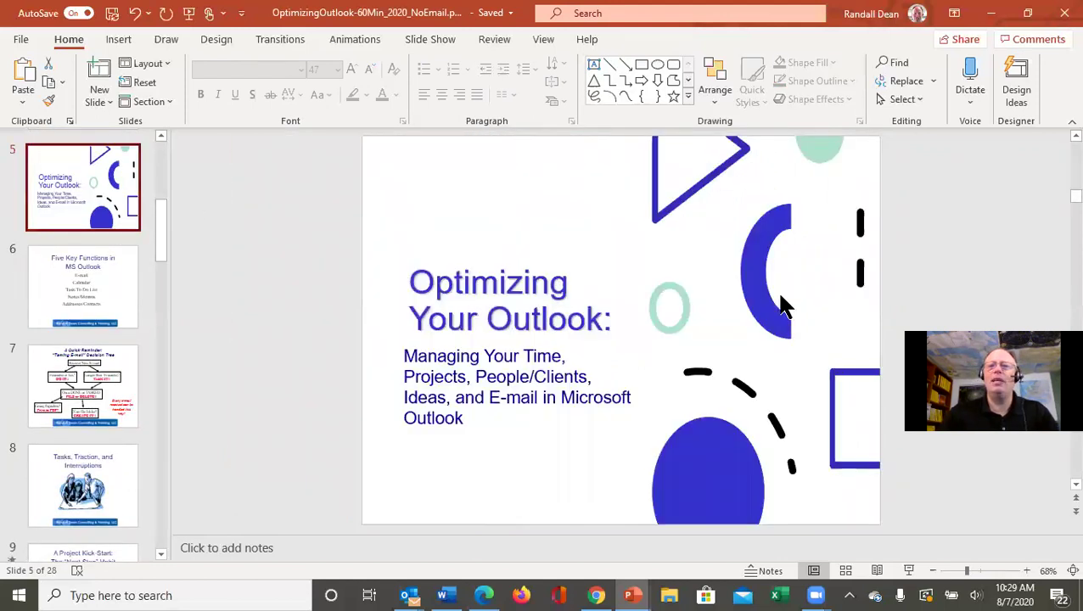
{"action": "key", "text": "ctrl+v"}
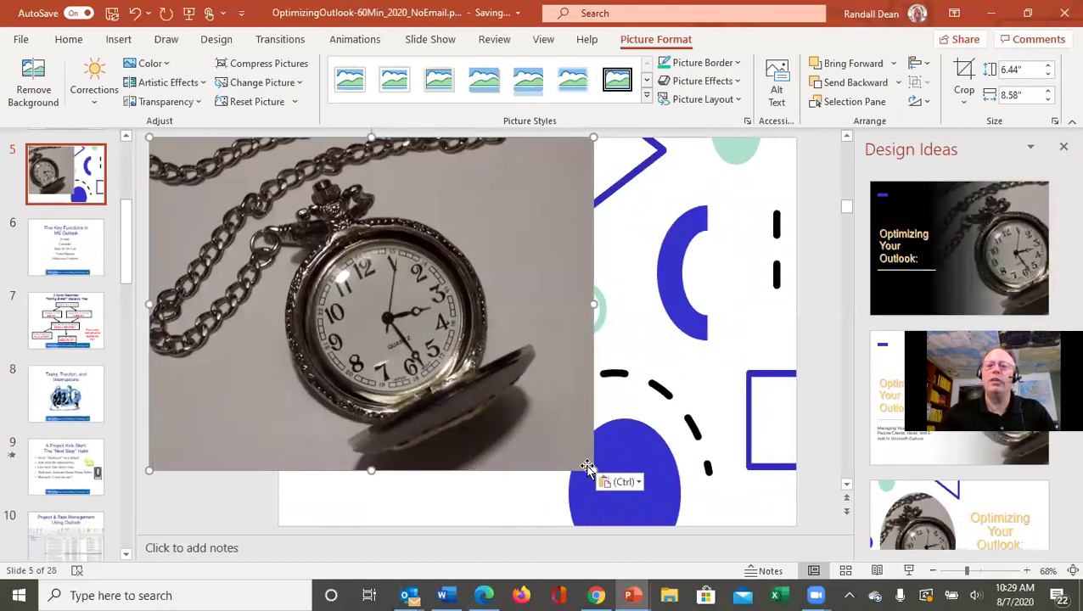
- Shrink the watch photo to 4.27" by 5.7" and place it upper right beside the title
{"action": "left_click_drag", "start_coordinate": [588, 466], "coordinate": [562, 386]}
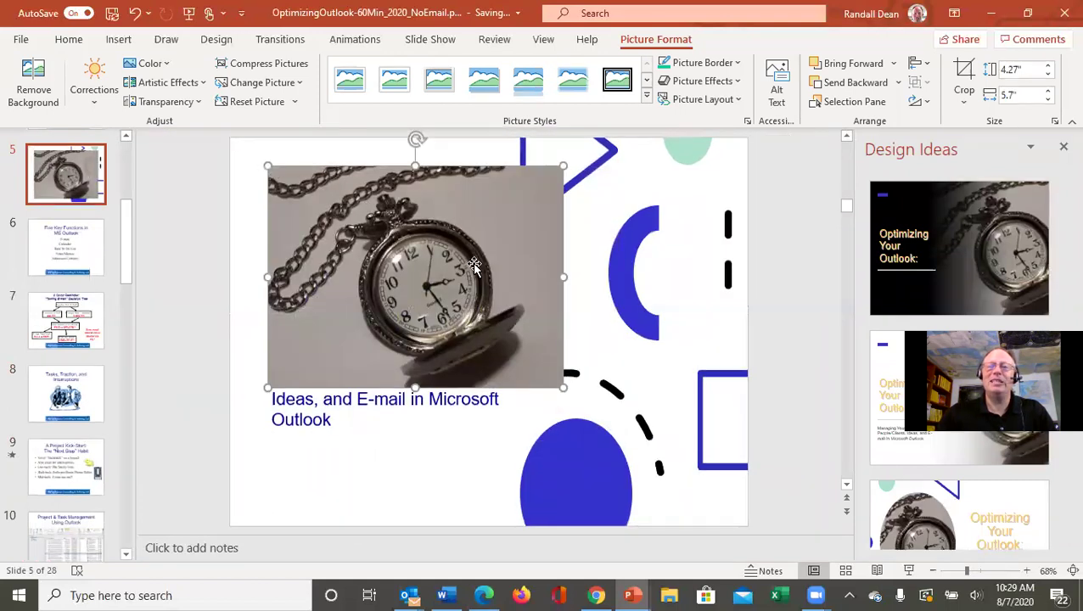
{"action": "left_click_drag", "start_coordinate": [576, 251], "coordinate": [667, 239]}
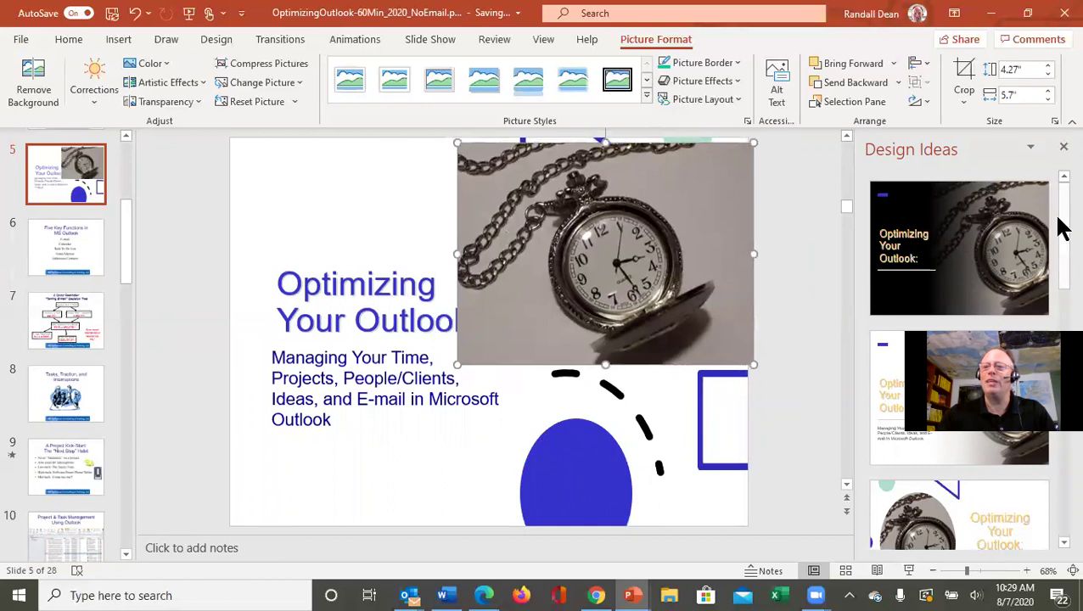
{"action": "left_click_drag", "start_coordinate": [1058, 229], "coordinate": [1060, 261]}
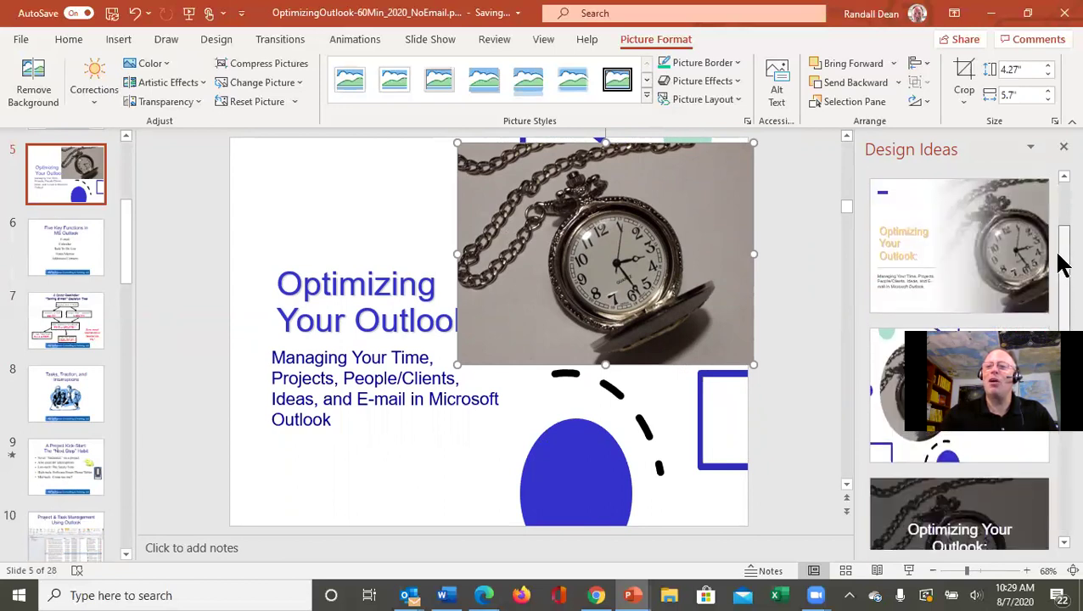
- Apply the pocket-watch photo design to slide 5 with a blue title, then duplicate it as slide 6
{"action": "left_click", "coordinate": [951, 258]}
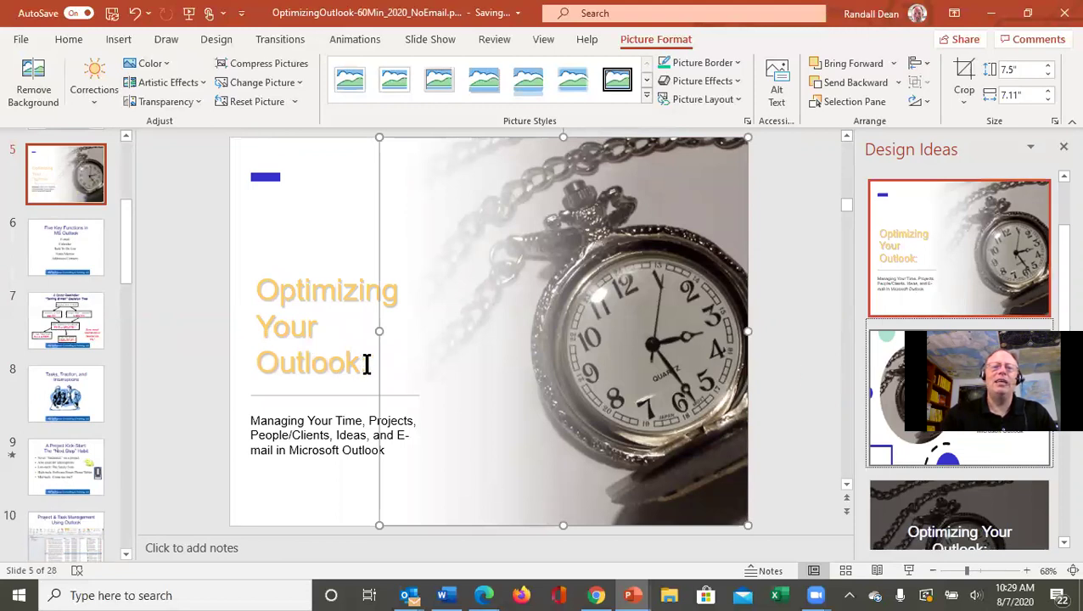
{"action": "triple_click", "coordinate": [275, 302]}
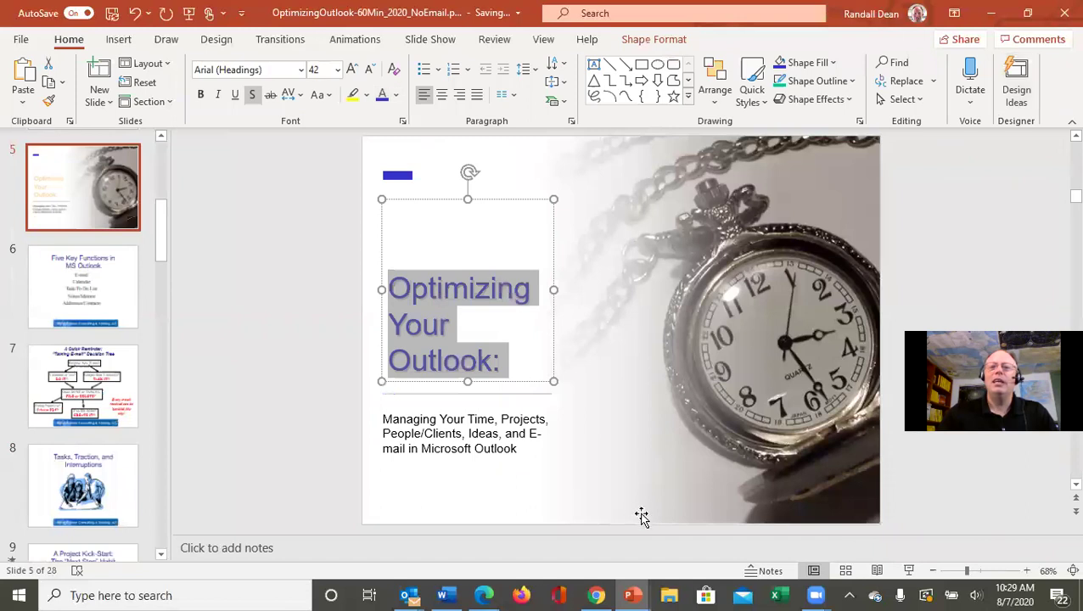
{"action": "left_click", "coordinate": [635, 511]}
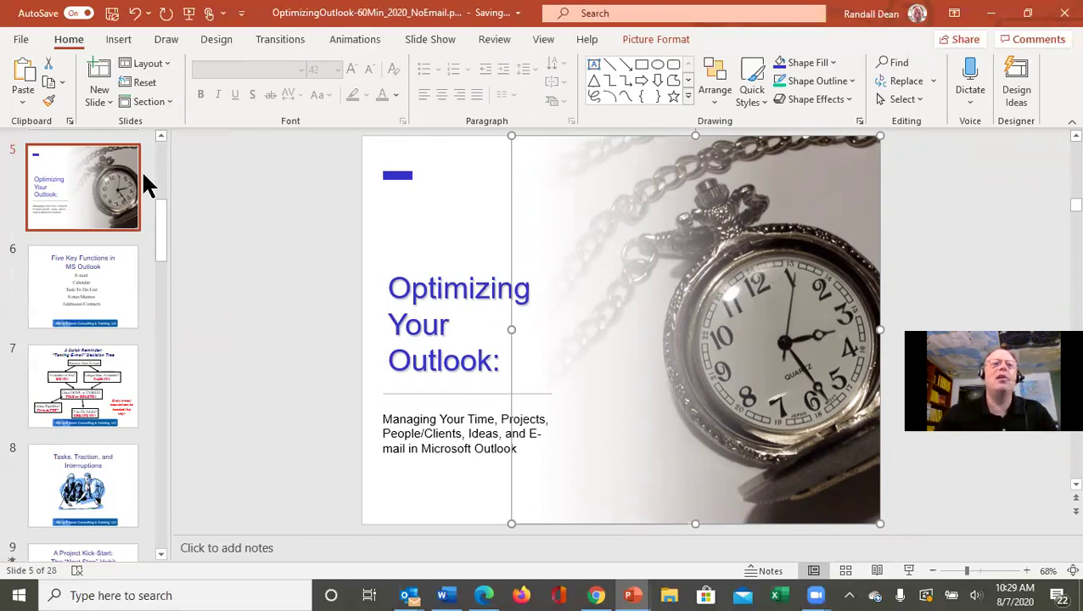
{"action": "left_click", "coordinate": [113, 102]}
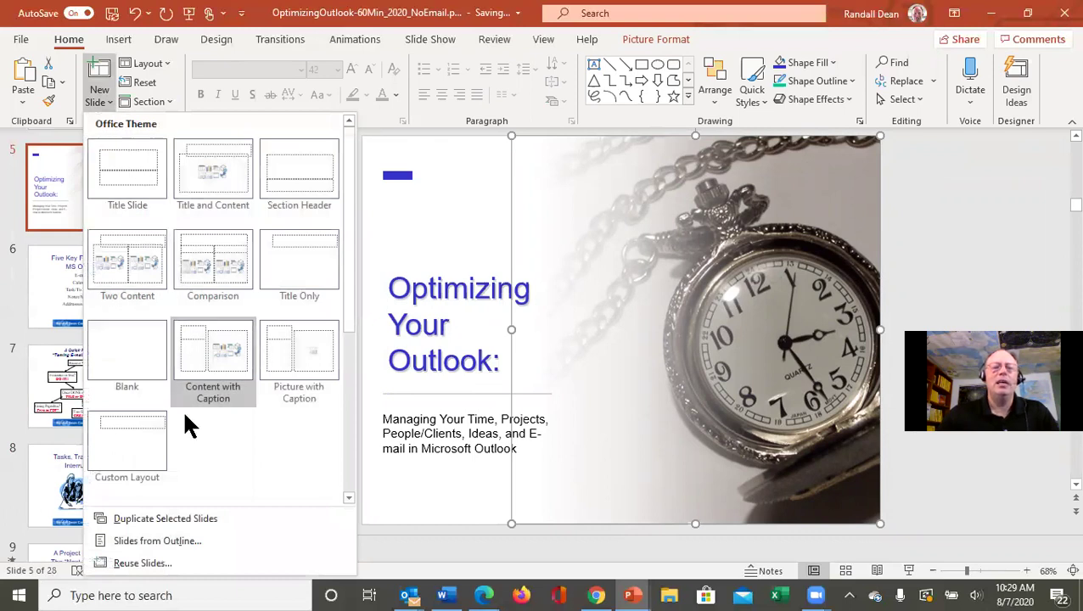
{"action": "left_click", "coordinate": [181, 518]}
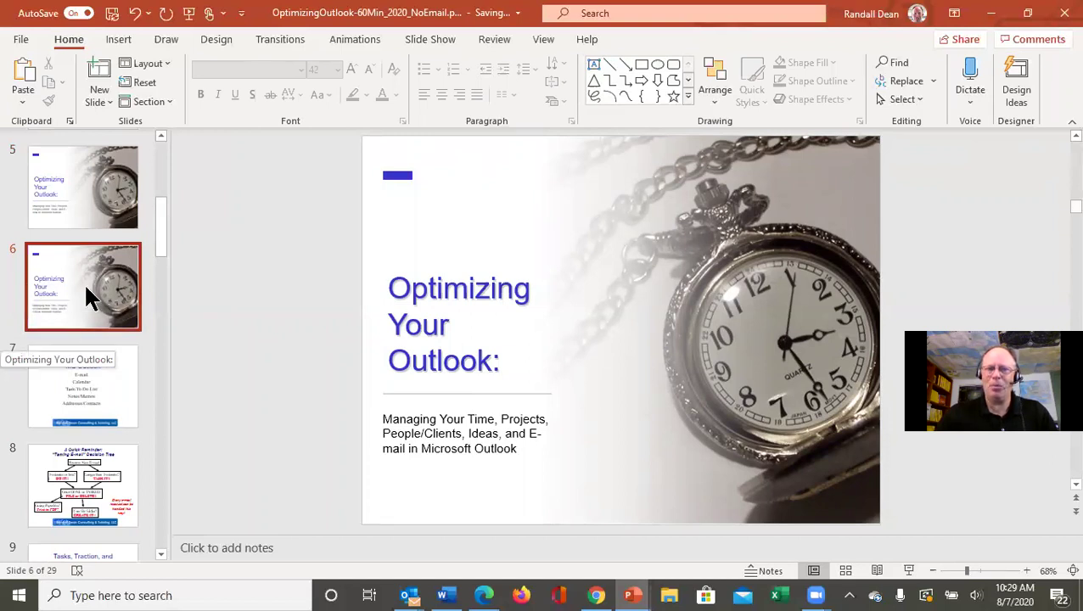
- Copy the five Outlook function names from the Five Key Functions slide into slide 6's title box
{"action": "left_click", "coordinate": [118, 392]}
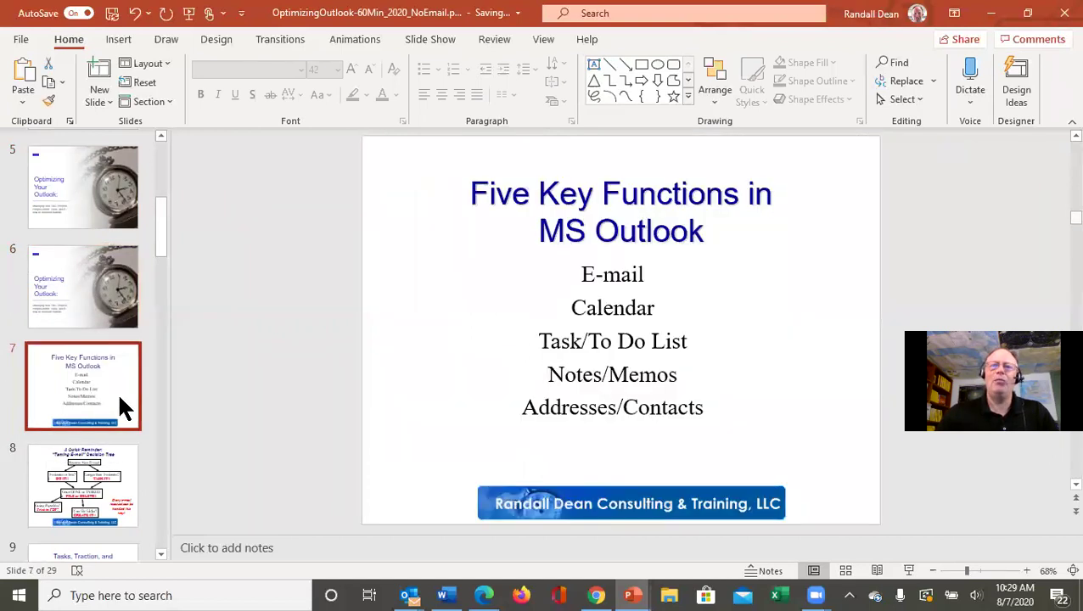
{"action": "left_click", "coordinate": [697, 408]}
{"action": "left_click_drag", "start_coordinate": [715, 408], "coordinate": [580, 273]}
{"action": "key", "text": "ctrl+c"}
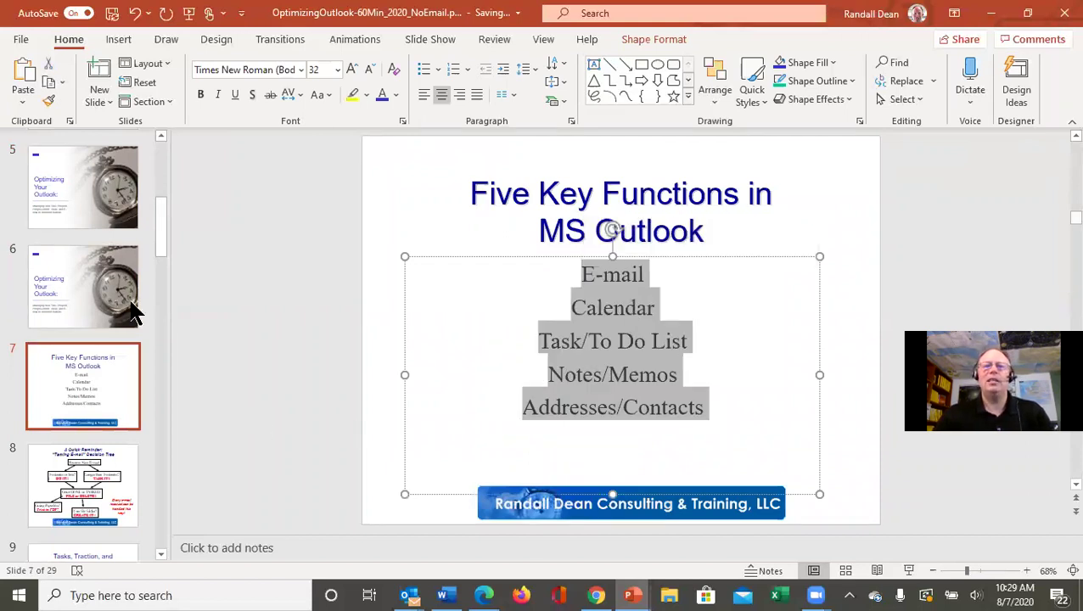
{"action": "left_click", "coordinate": [134, 314]}
{"action": "left_click", "coordinate": [534, 447]}
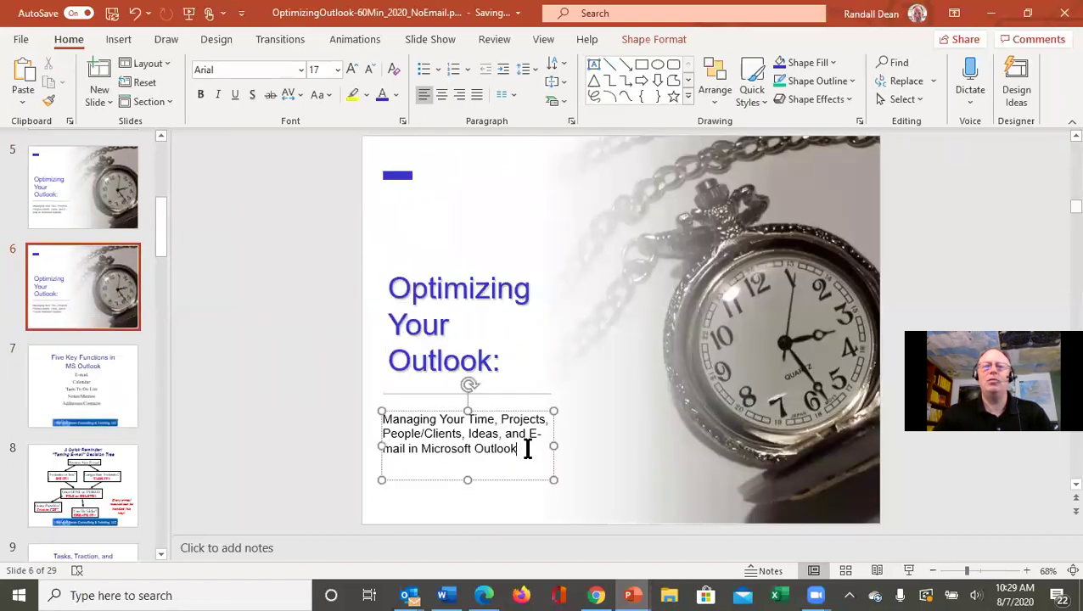
{"action": "left_click", "coordinate": [505, 367]}
{"action": "key", "text": "ctrl+a"}
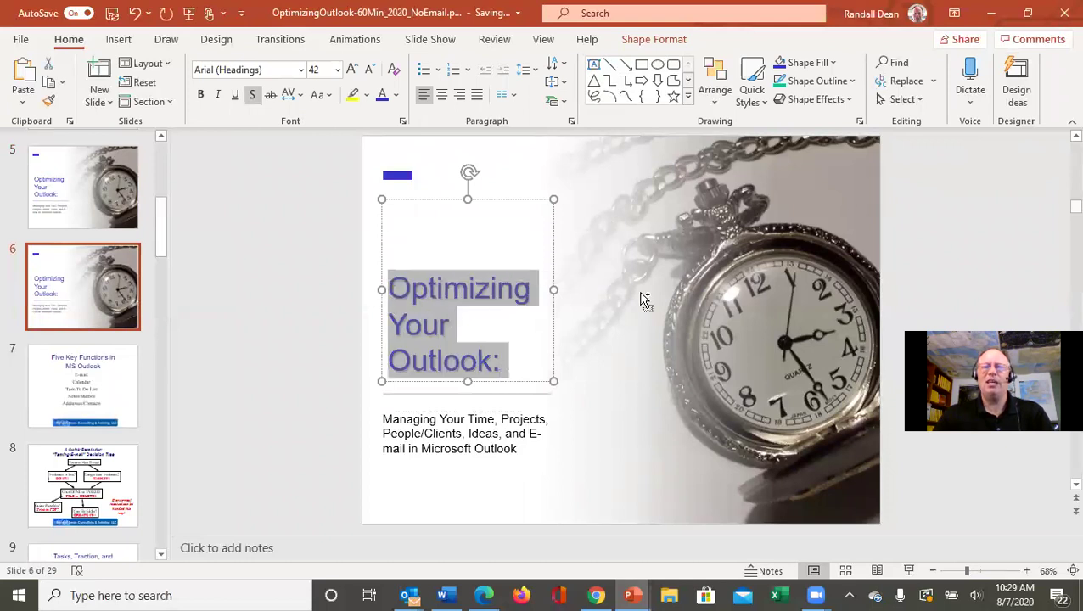
{"action": "key", "text": "ctrl+v"}
- Replace slide 6's 'Managing Your Time' subtitle with 'Five Key Functions in MS Outlook' and move it top left
{"action": "left_click", "coordinate": [89, 365]}
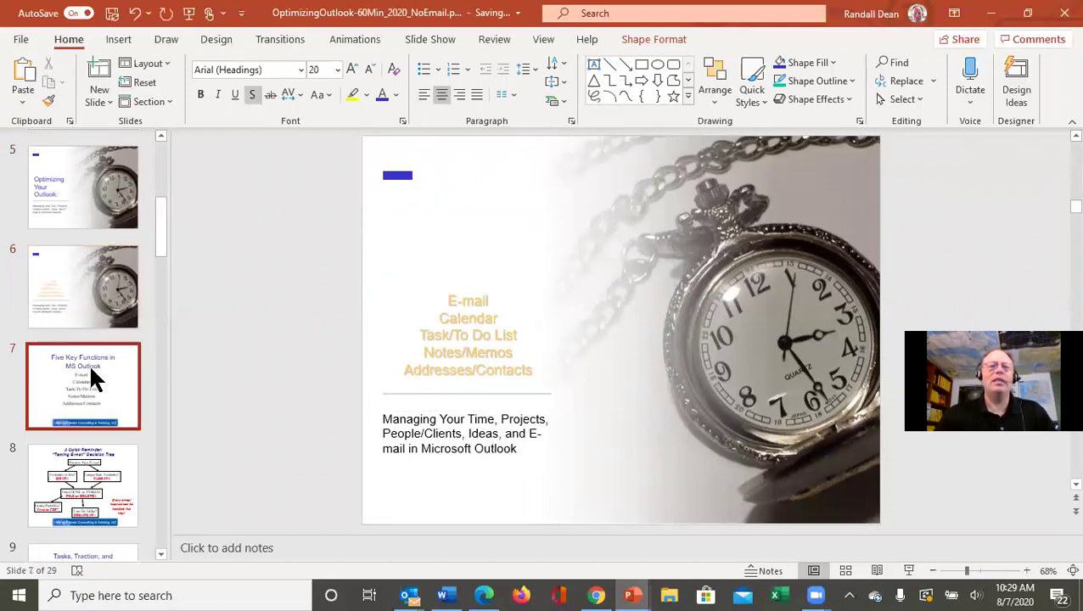
{"action": "left_click_drag", "start_coordinate": [689, 227], "coordinate": [481, 174]}
{"action": "key", "text": "ctrl+c"}
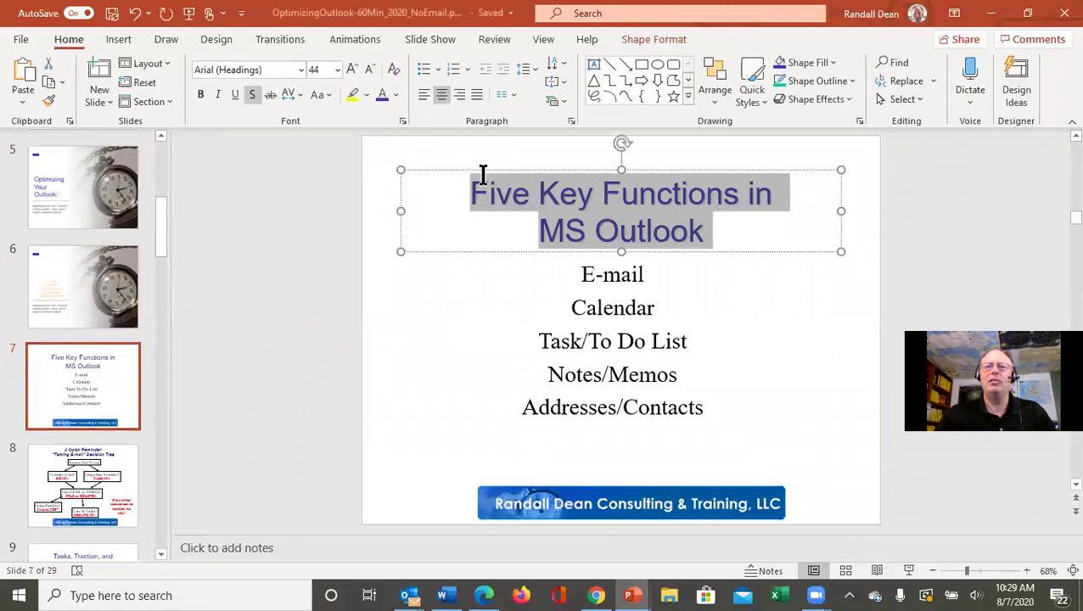
{"action": "left_click", "coordinate": [99, 264]}
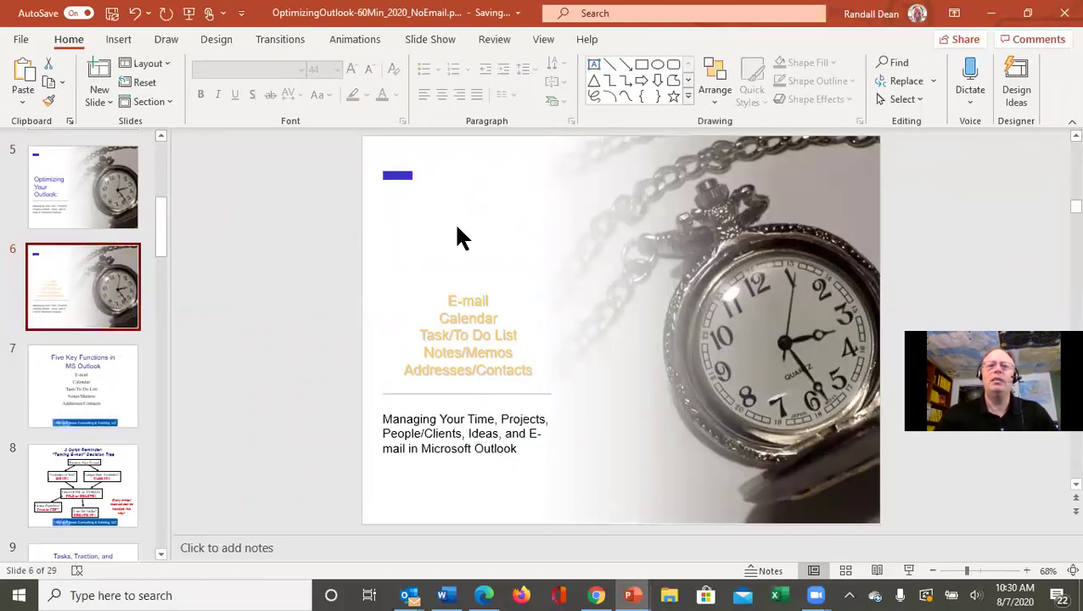
{"action": "left_click_drag", "start_coordinate": [526, 452], "coordinate": [319, 403]}
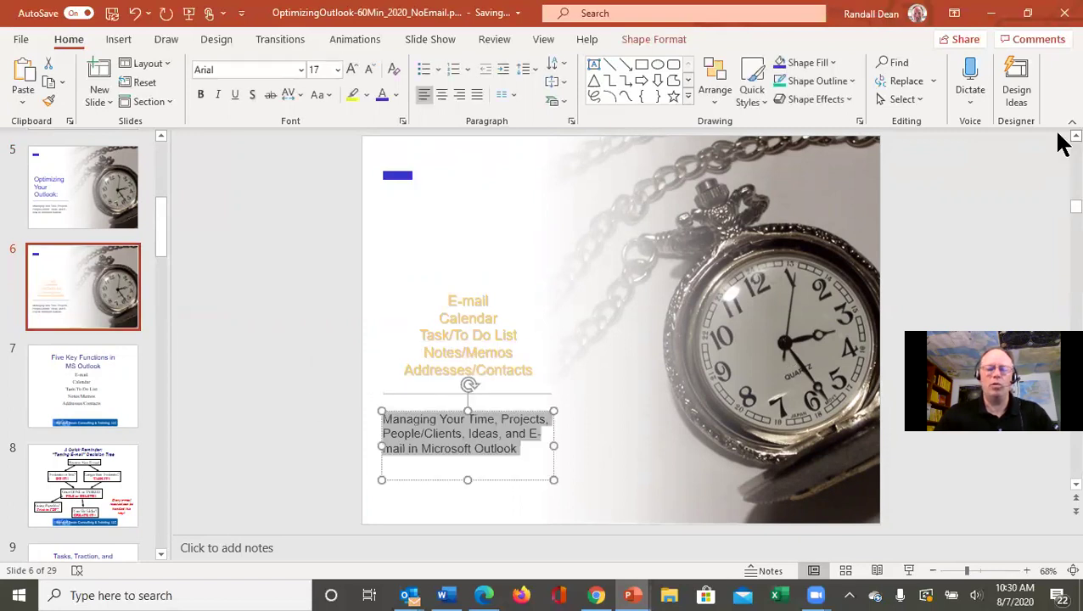
{"action": "key", "text": "ctrl+v"}
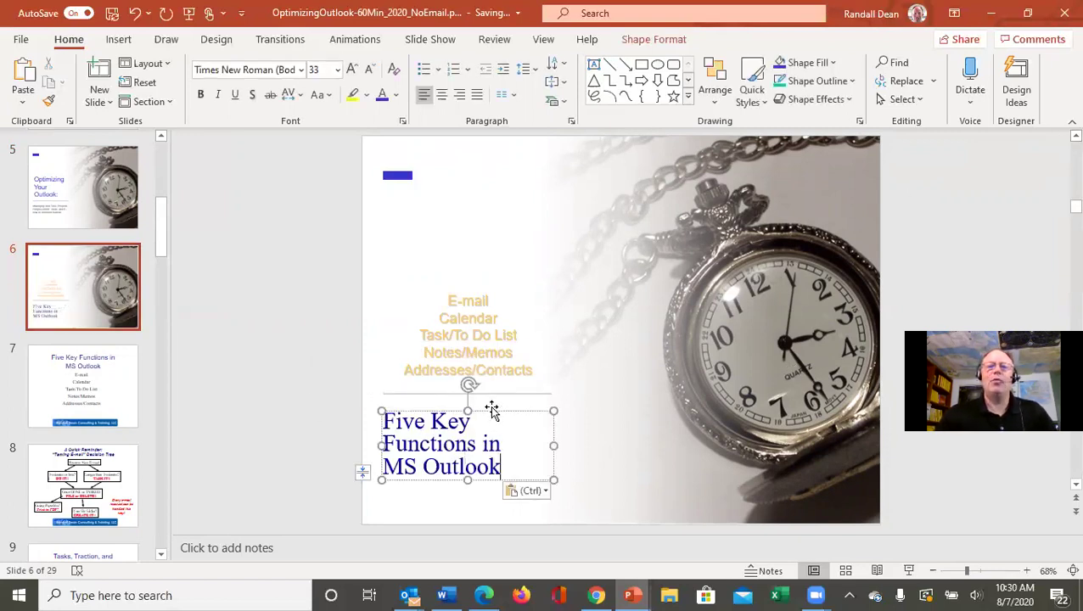
{"action": "left_click_drag", "start_coordinate": [492, 411], "coordinate": [506, 187]}
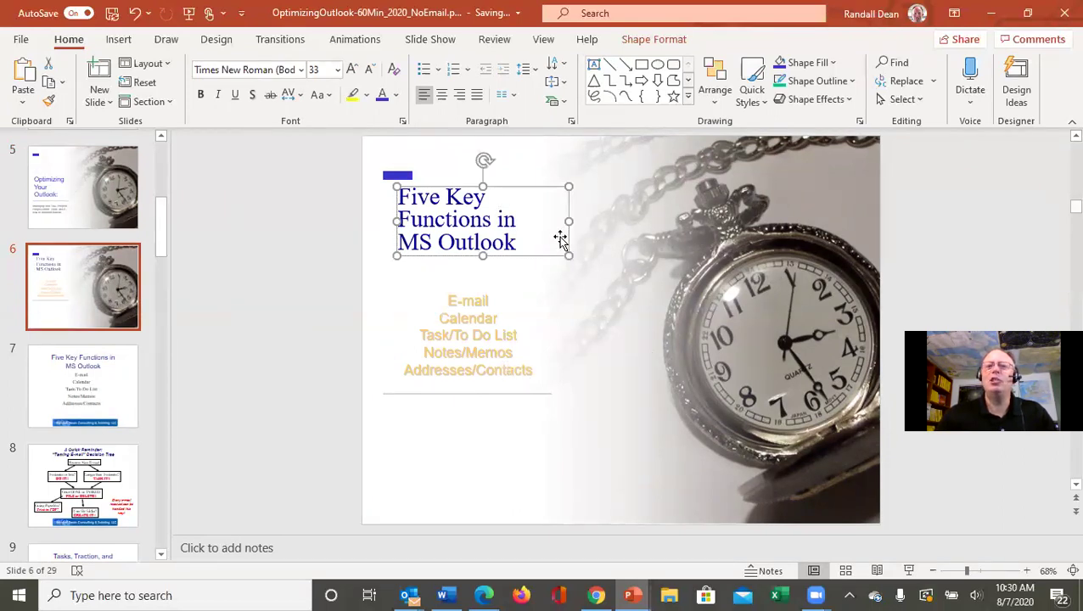
{"action": "left_click", "coordinate": [1025, 84]}
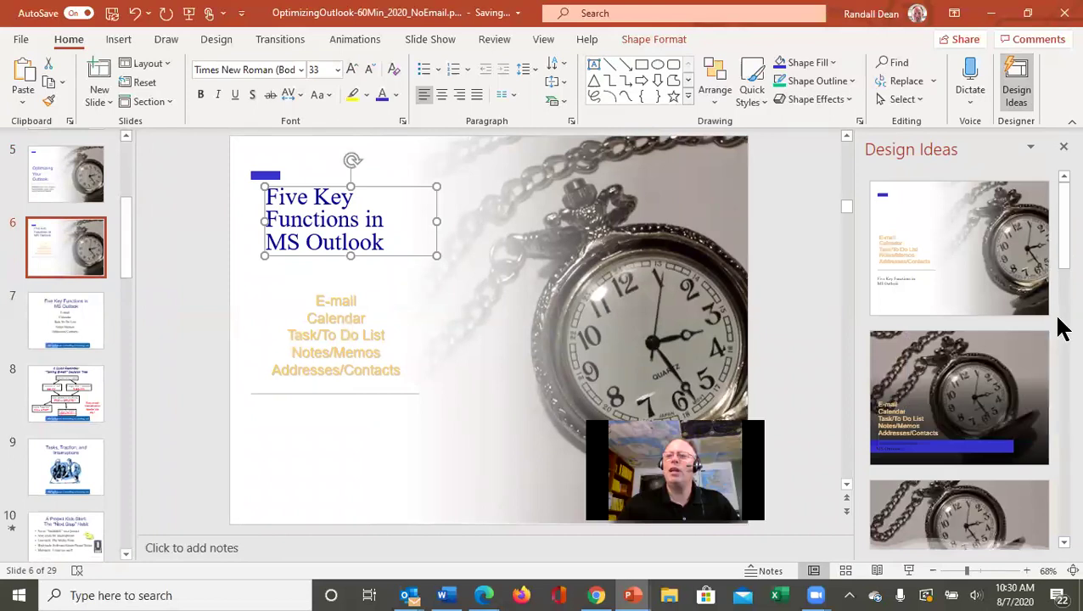
- Delete the pocket-watch photo from slide 6, leaving the title and orange list on white
{"action": "left_click", "coordinate": [1063, 222]}
{"action": "left_click_drag", "start_coordinate": [1060, 255], "coordinate": [898, 271]}
{"action": "left_click", "coordinate": [701, 293]}
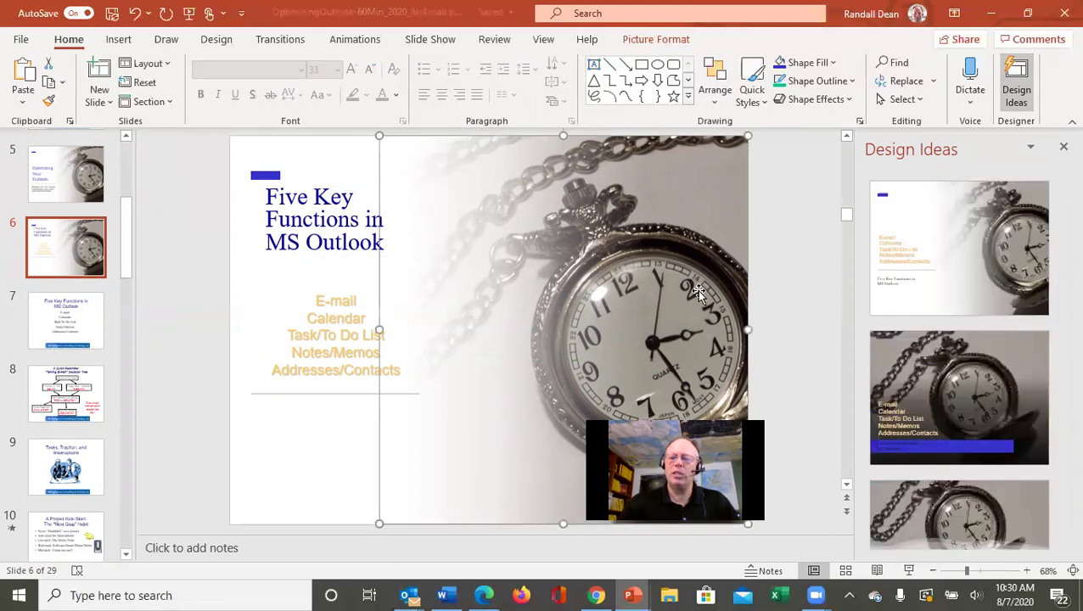
{"action": "key", "text": "Delete"}
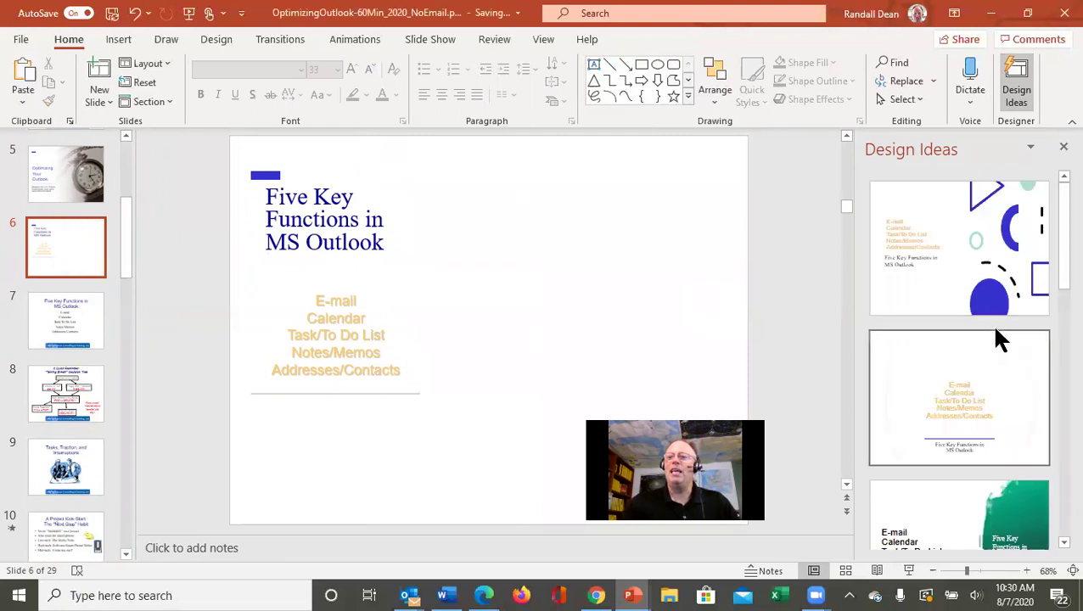
- Try the blue title bar design and move the title box up to the slide's top
{"action": "scroll", "coordinate": [1062, 246], "scroll_direction": "down", "scroll_amount": 2}
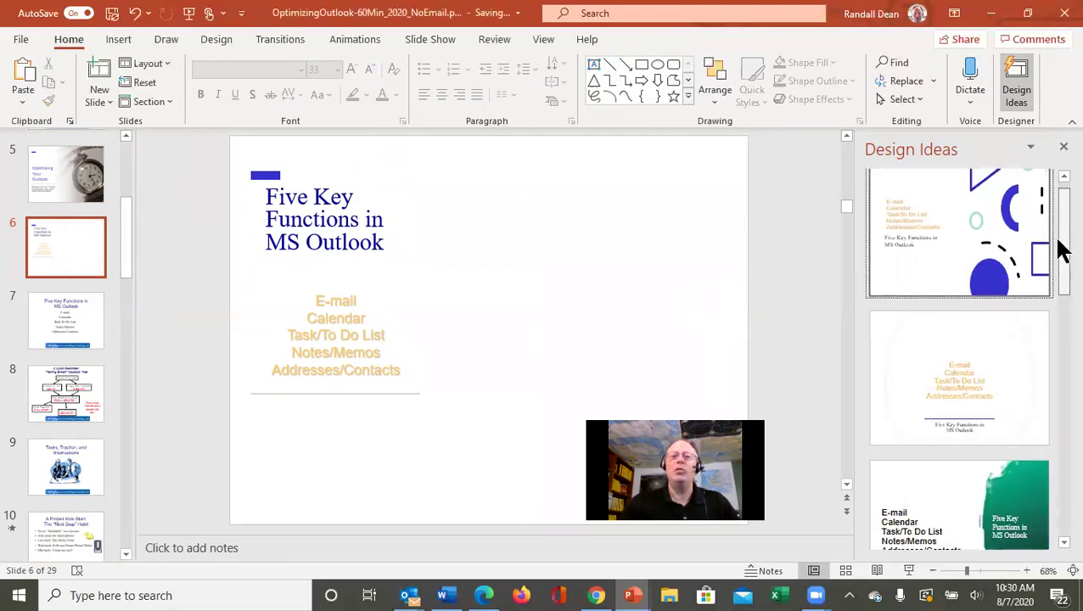
{"action": "left_click_drag", "start_coordinate": [1063, 263], "coordinate": [1059, 425]}
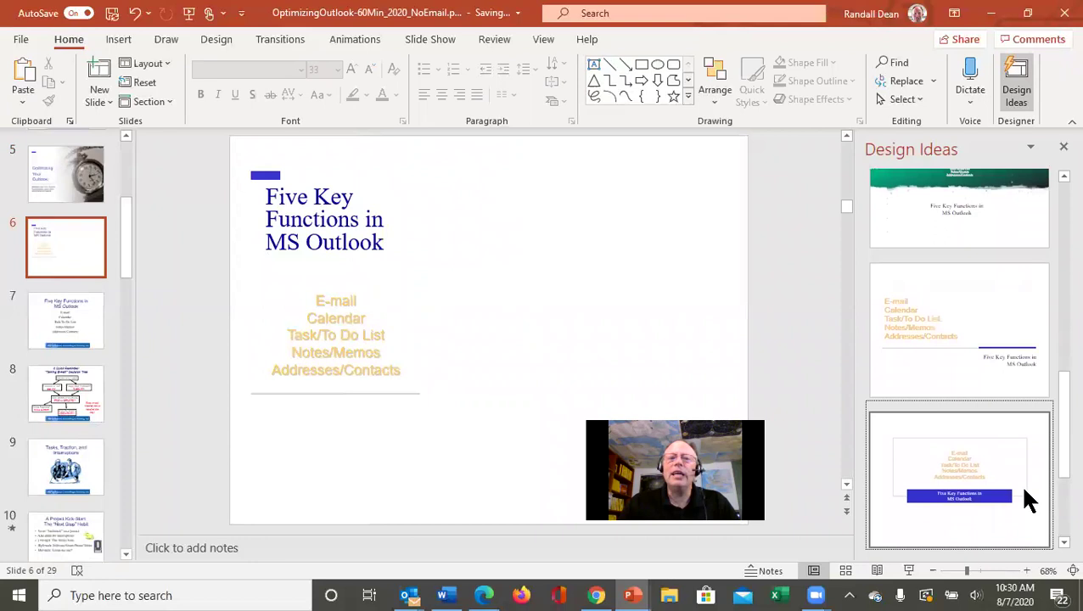
{"action": "left_click", "coordinate": [1027, 501]}
{"action": "left_click", "coordinate": [533, 368]}
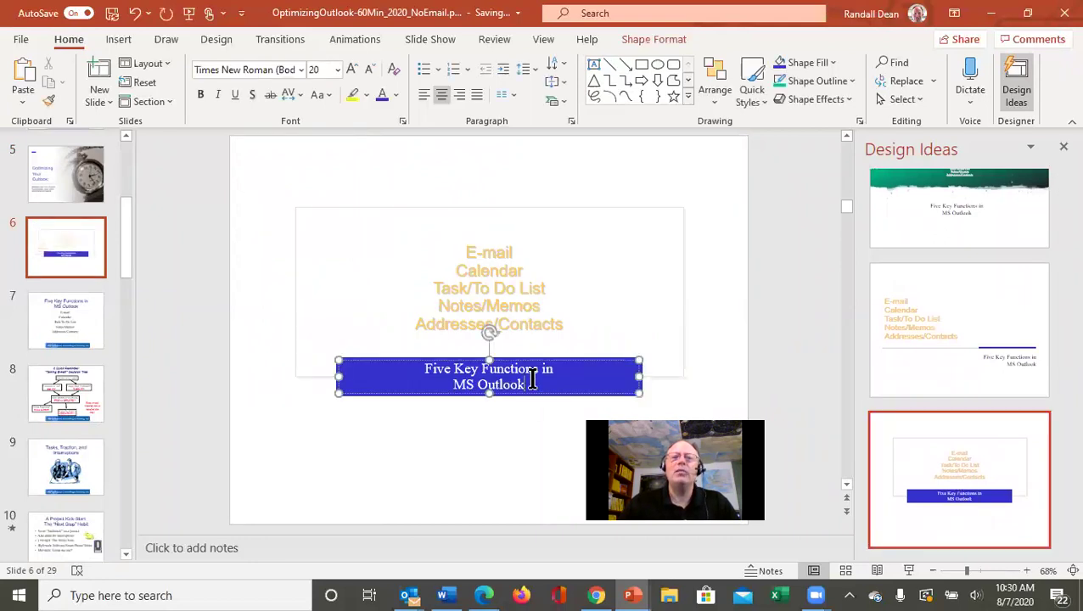
{"action": "left_click_drag", "start_coordinate": [523, 360], "coordinate": [531, 171]}
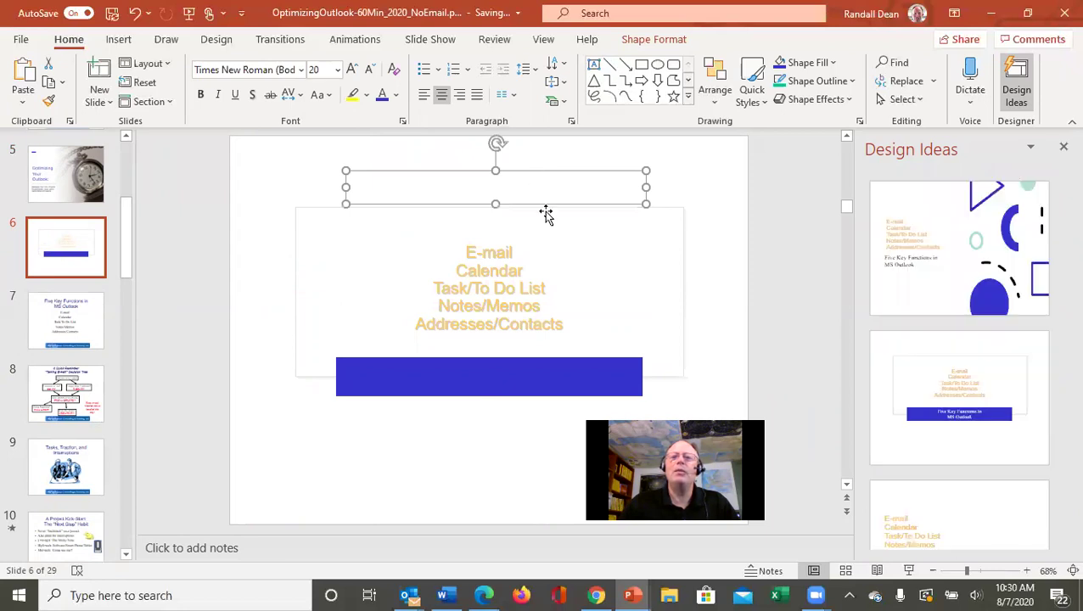
{"action": "mouse_move", "coordinate": [558, 172]}
{"action": "left_mouse_down"}
{"action": "mouse_move", "coordinate": [558, 210]}
{"action": "mouse_move", "coordinate": [557, 175]}
{"action": "left_mouse_up"}
{"action": "key", "text": "Escape"}
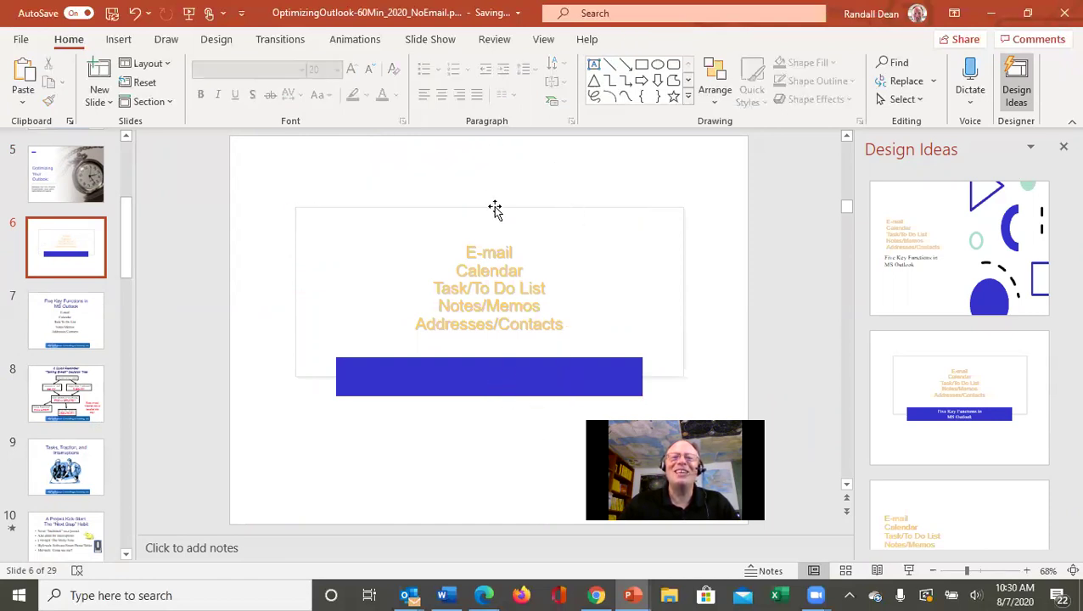
- Put the title back on the blue bar, then apply the first suggested Design Ideas layout
{"action": "left_click", "coordinate": [494, 179]}
{"action": "left_click_drag", "start_coordinate": [525, 176], "coordinate": [522, 355]}
{"action": "mouse_move", "coordinate": [606, 360]}
{"action": "left_mouse_down"}
{"action": "mouse_move", "coordinate": [613, 350]}
{"action": "mouse_move", "coordinate": [604, 354]}
{"action": "left_mouse_up"}
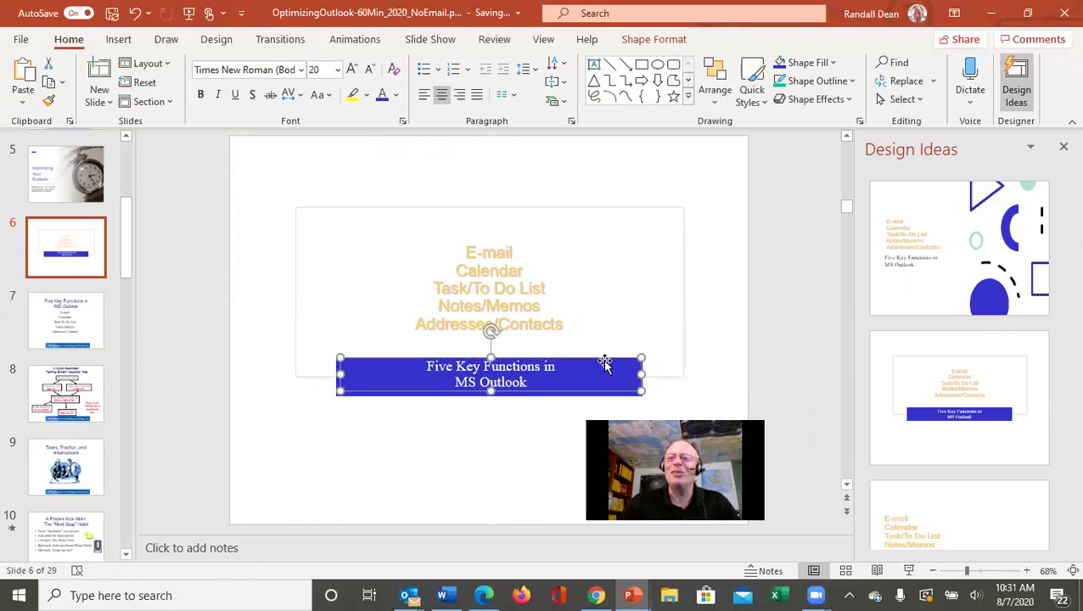
{"action": "left_click_drag", "start_coordinate": [1056, 285], "coordinate": [1061, 369]}
{"action": "left_click", "coordinate": [1008, 250]}
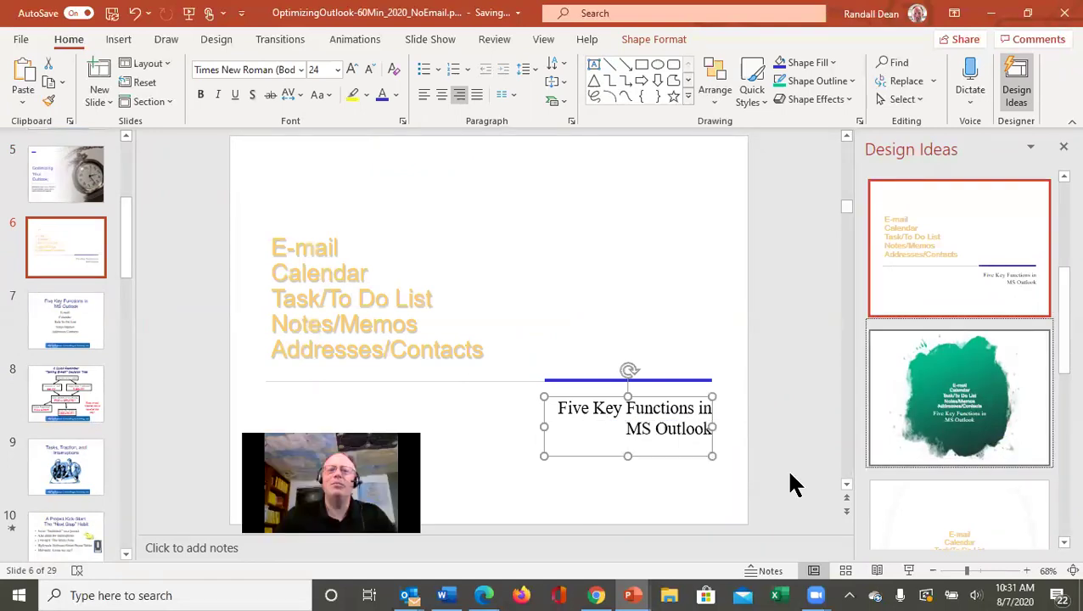
- Move the title to the top right and make it blue Arial at size 40
{"action": "left_click_drag", "start_coordinate": [600, 406], "coordinate": [598, 166]}
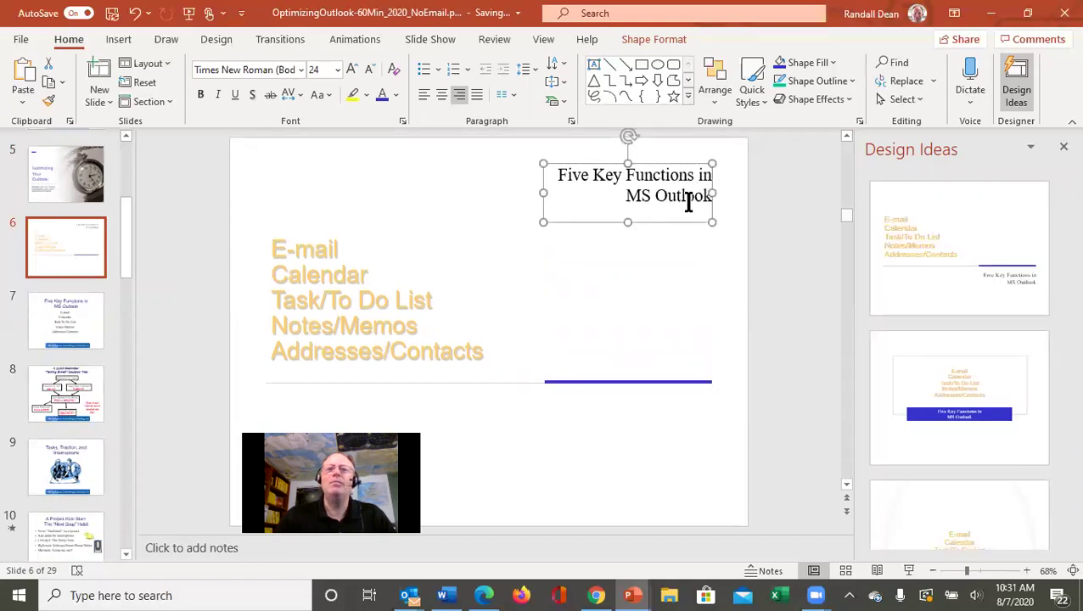
{"action": "left_click", "coordinate": [363, 303]}
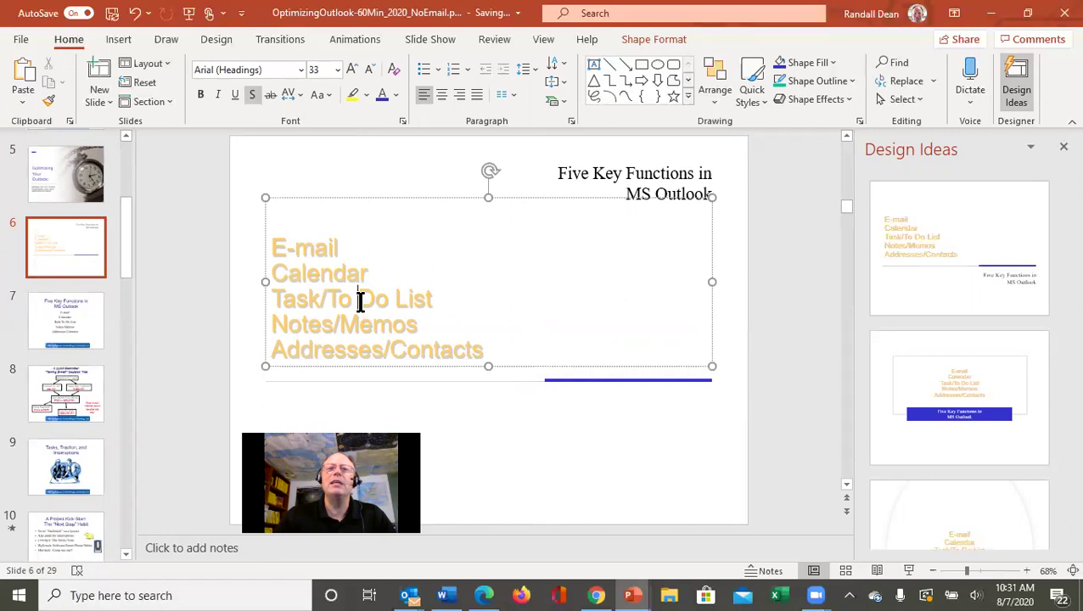
{"action": "left_click_drag", "start_coordinate": [561, 173], "coordinate": [704, 191]}
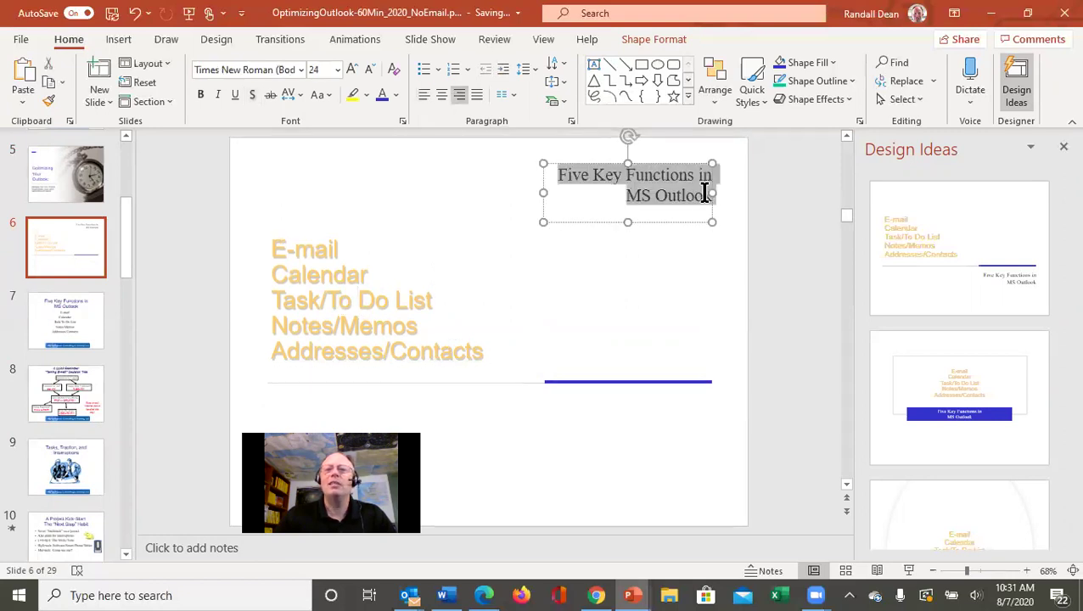
{"action": "left_click", "coordinate": [300, 70]}
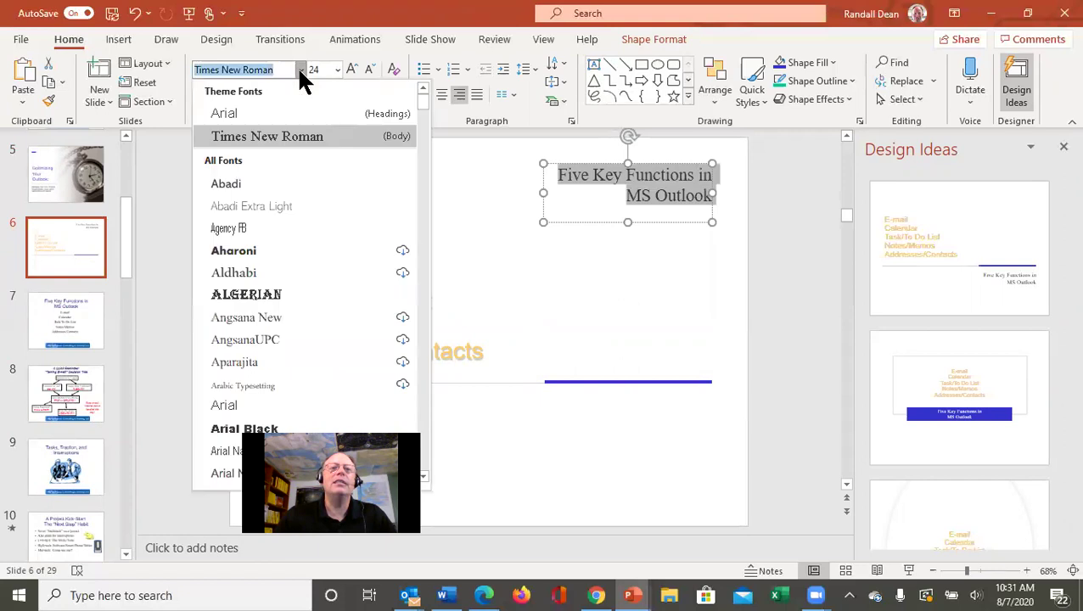
{"action": "left_click", "coordinate": [250, 112]}
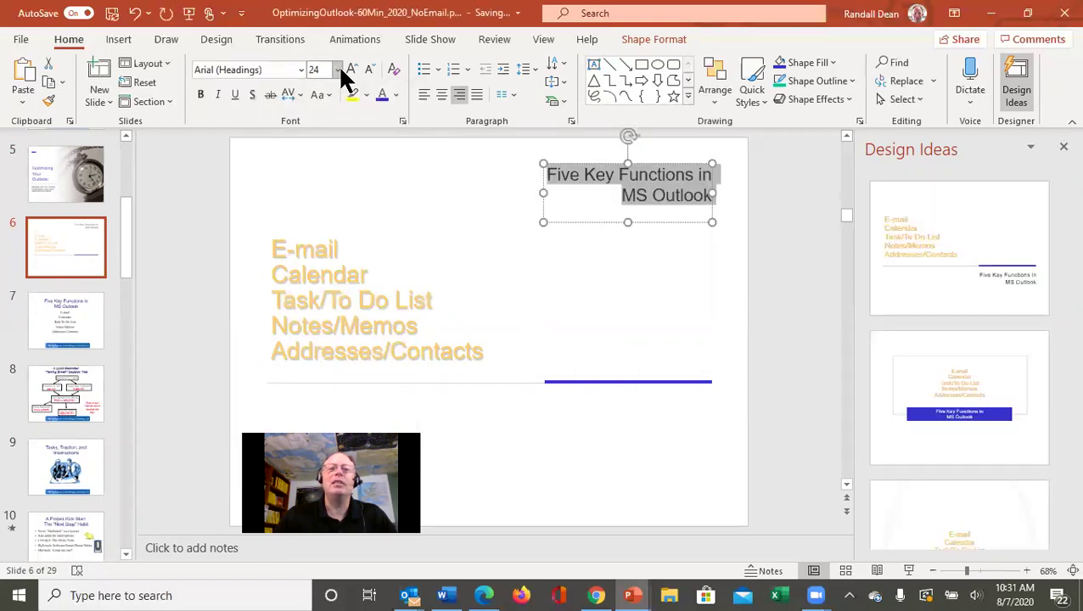
{"action": "left_click", "coordinate": [337, 71]}
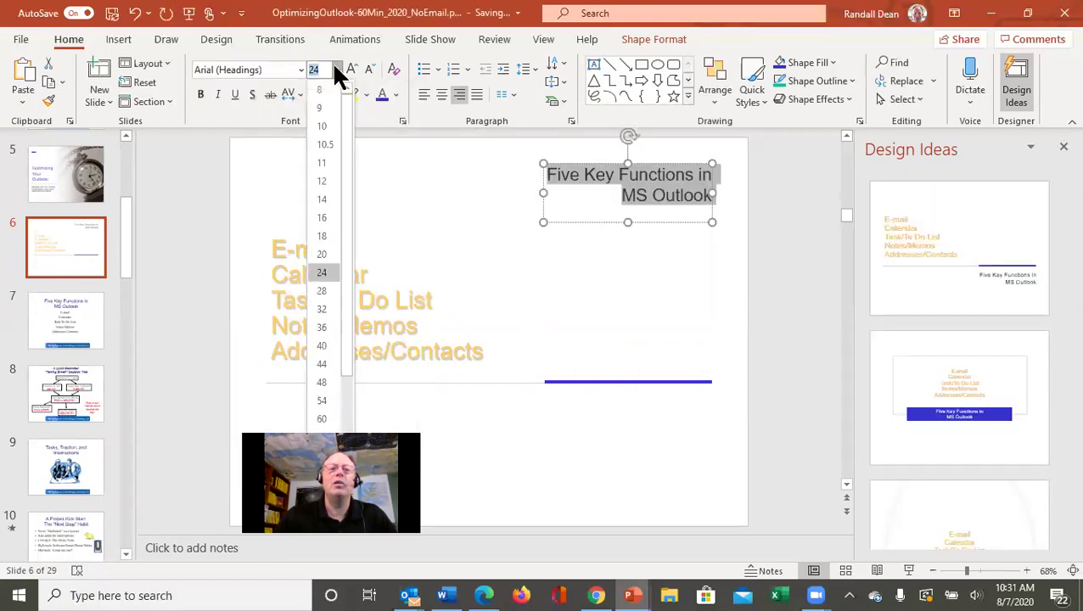
{"action": "left_click", "coordinate": [321, 346]}
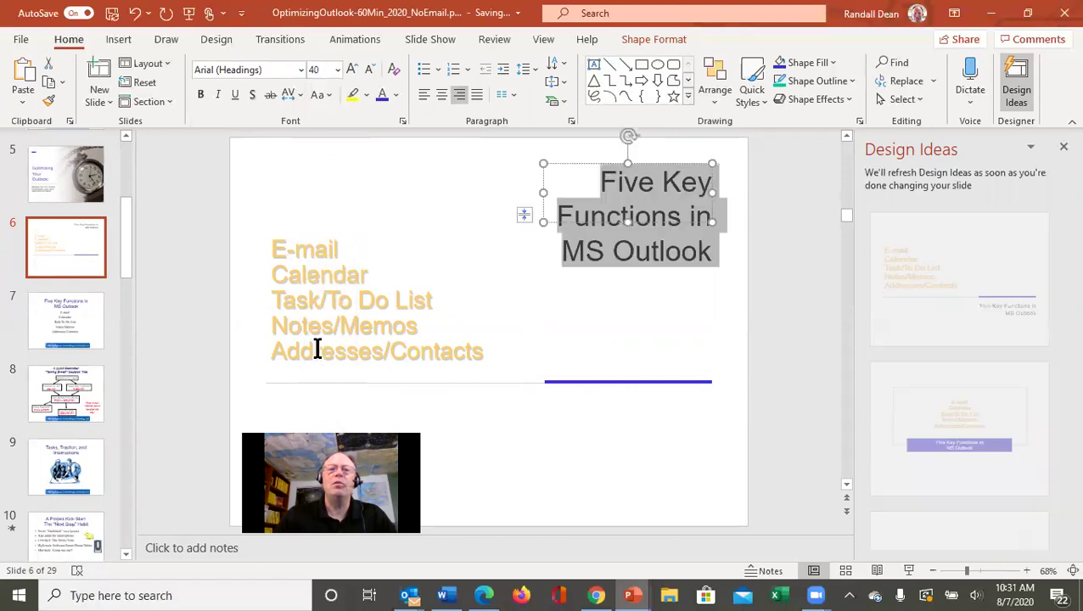
{"action": "left_click", "coordinate": [382, 94]}
- Make all five lines of the bulleted list text black
{"action": "left_click", "coordinate": [553, 355]}
{"action": "left_click_drag", "start_coordinate": [619, 352], "coordinate": [400, 244]}
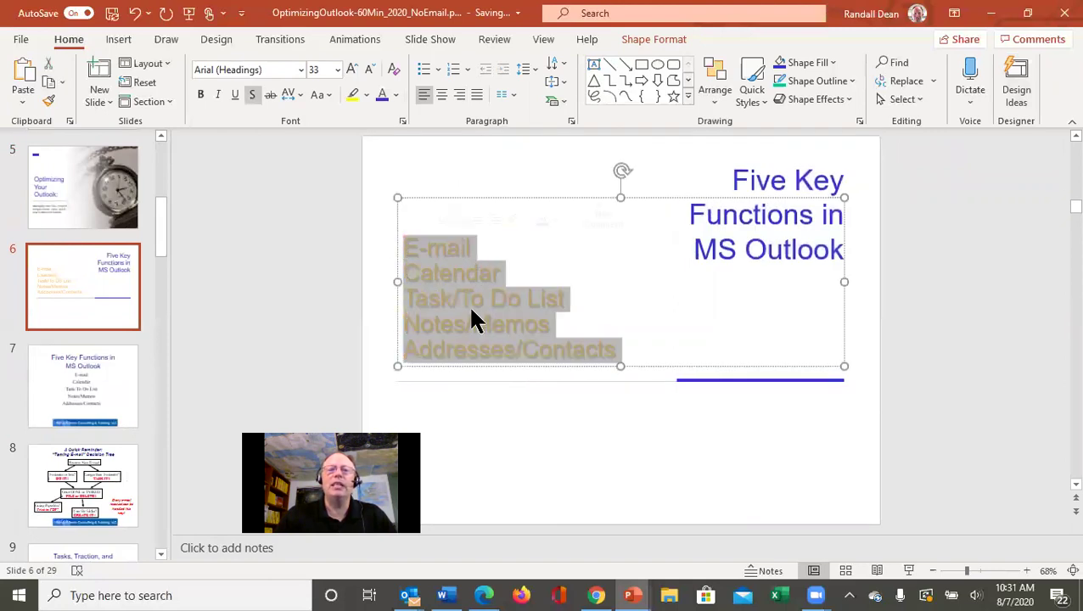
{"action": "left_click", "coordinate": [396, 95]}
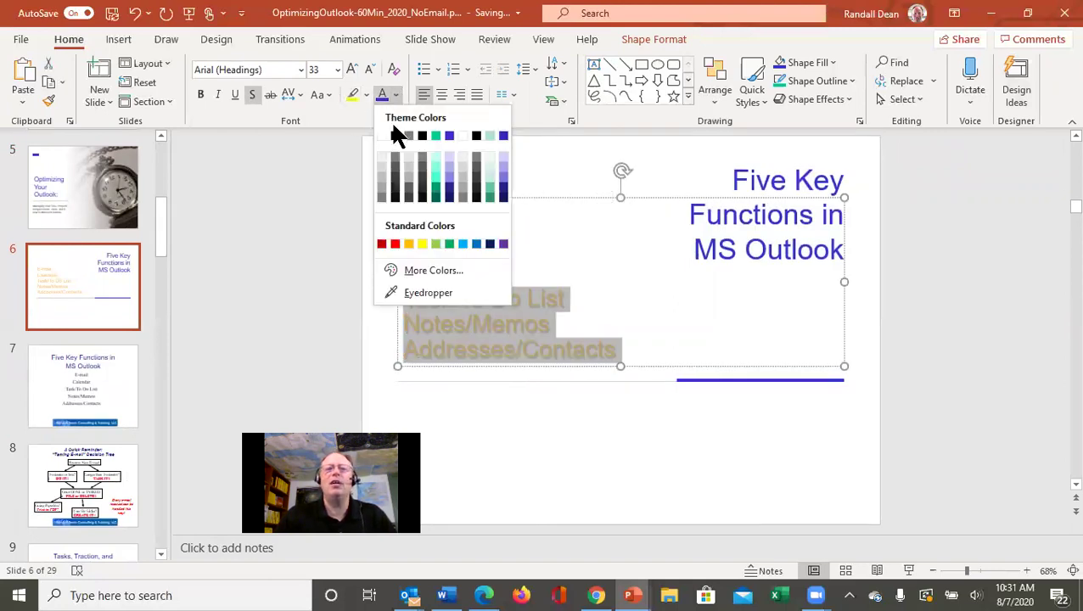
{"action": "key", "text": "Escape"}
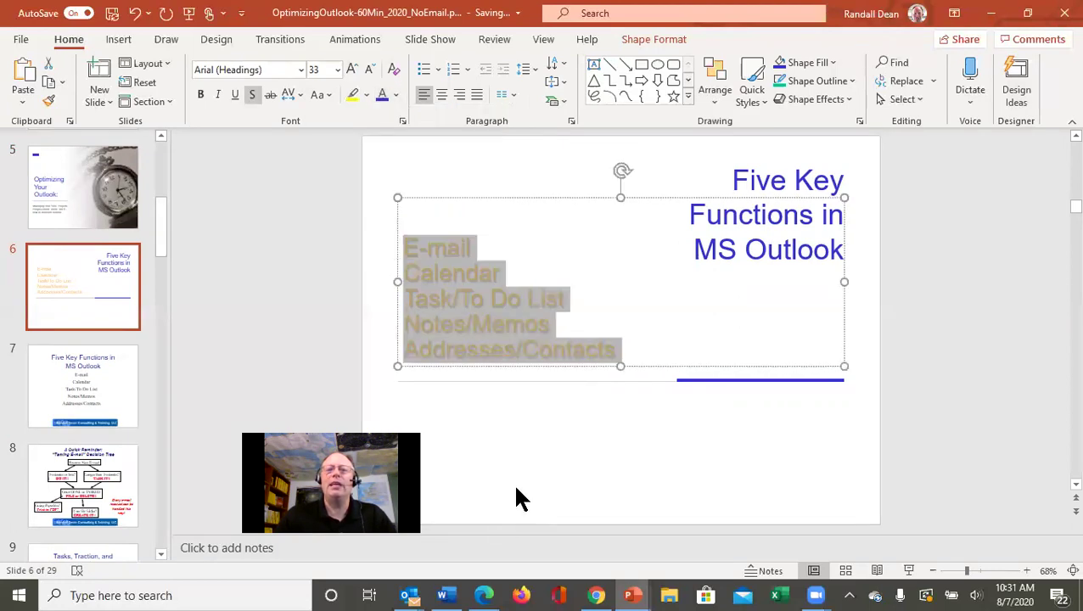
{"action": "left_click", "coordinate": [396, 95]}
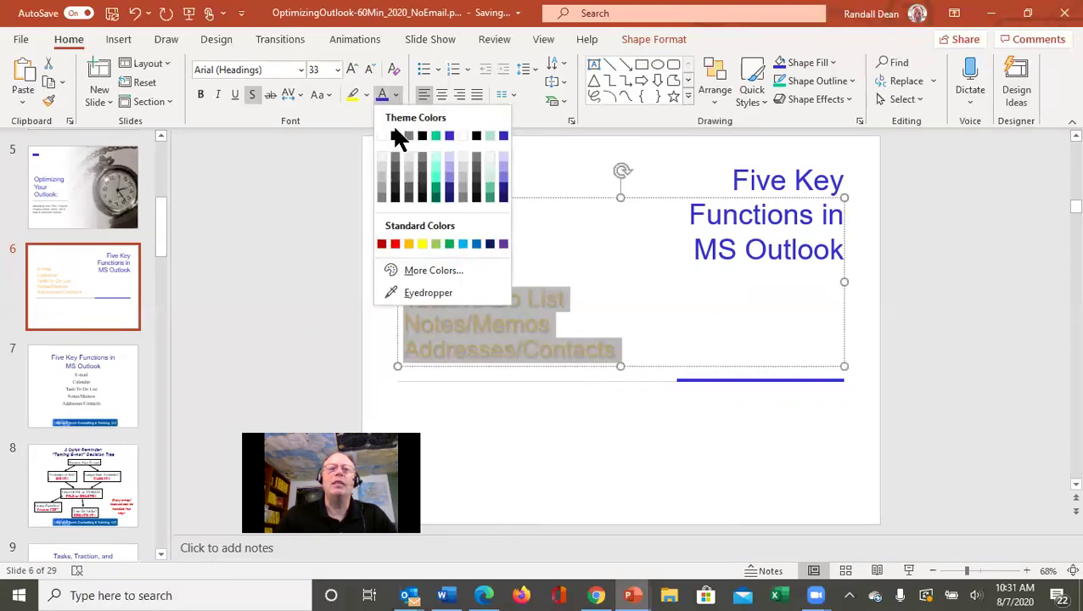